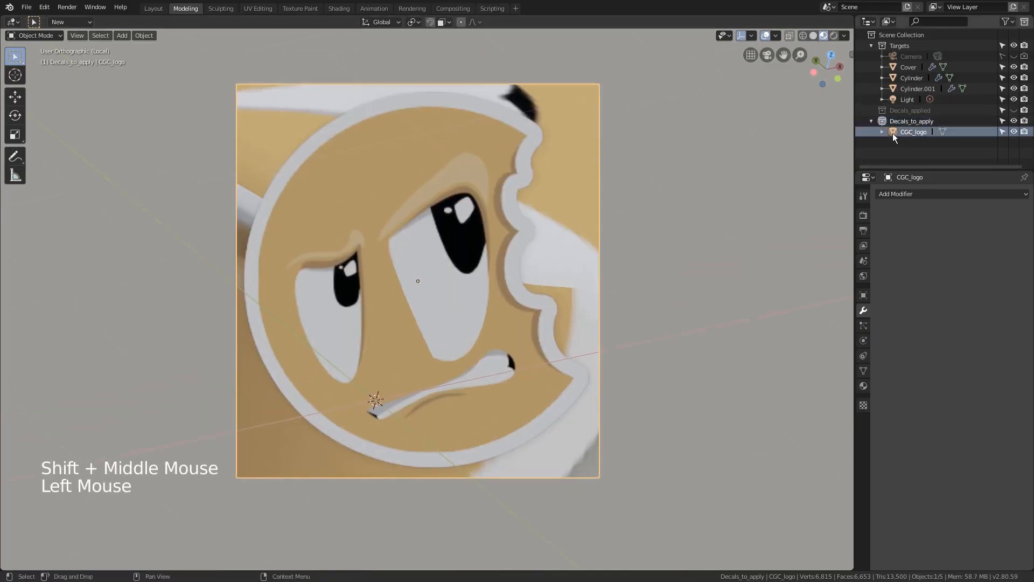
Hide CGC_logo and UV-unwrap all faces of Cylinder.001 so the logo image fits across the surface
key(h)
click(409, 154)
key(Tab)
key(a)
key(u)
click(404, 249)
key(Tab)
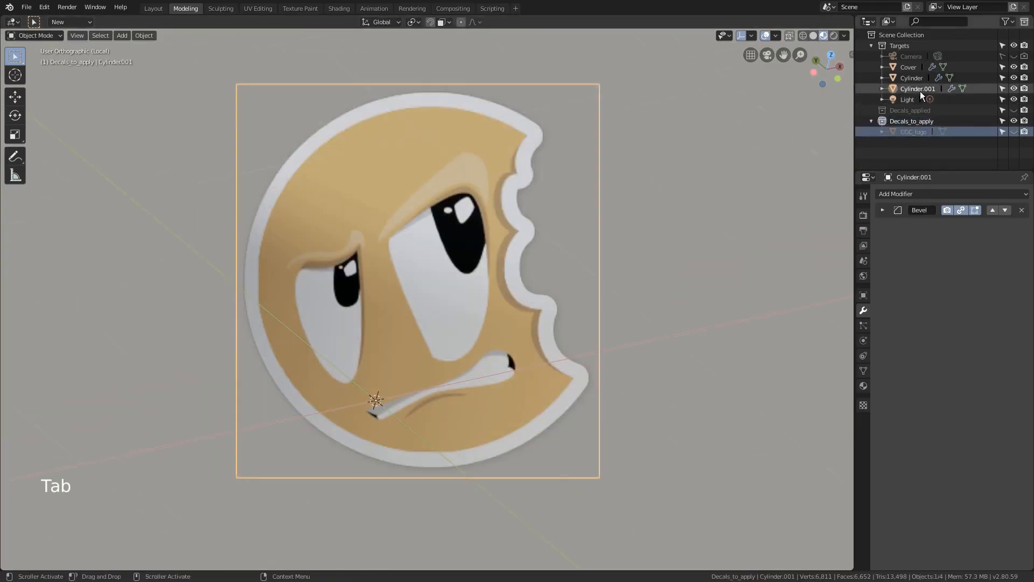
Rename Cylinder.001 as CGC_logo_applied, and put it in a visible Decals_applied collection
double_click(918, 89)
text(CGC_logo_applied)
key(Return)
drag(916, 56, 911, 110)
click(1015, 100)
click(381, 279)
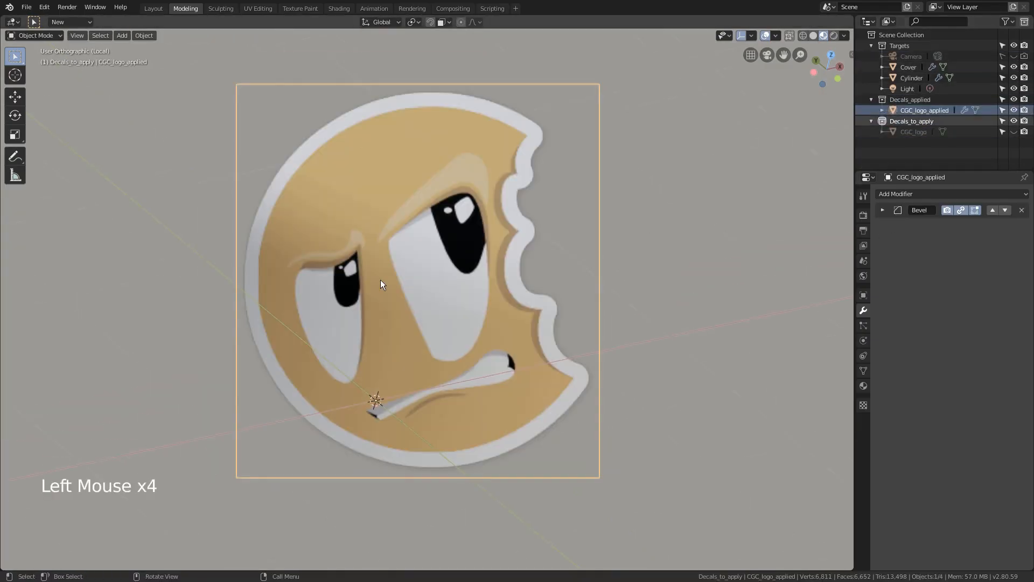
middle_drag(381, 280, 399, 288)
scroll(399, 288, down, 1)
scroll(399, 289, up, 4)
middle_drag(398, 289, 421, 299)
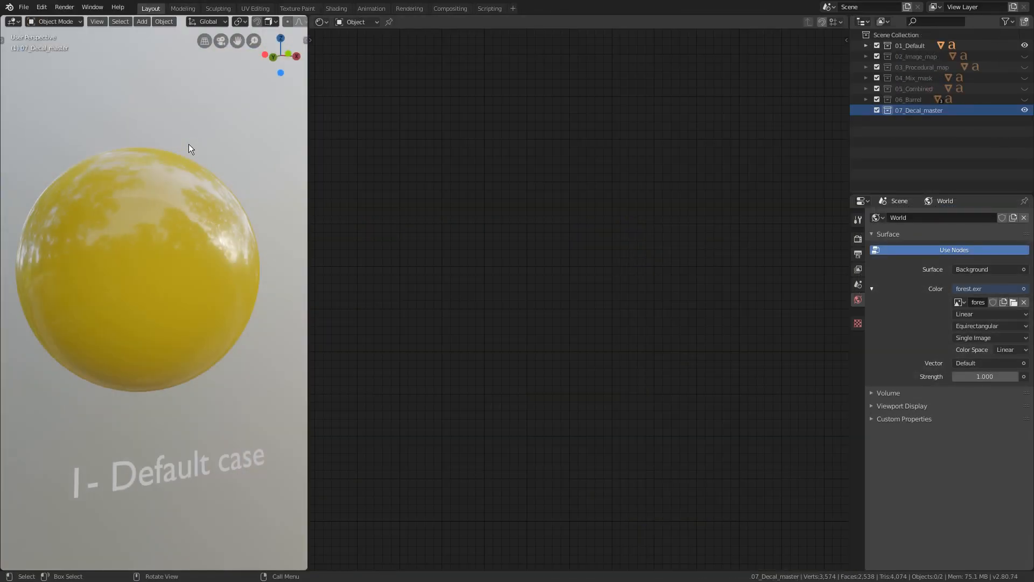
Install the QuickCaster add-on from the file quickCaster.py
click(41, 7)
click(59, 150)
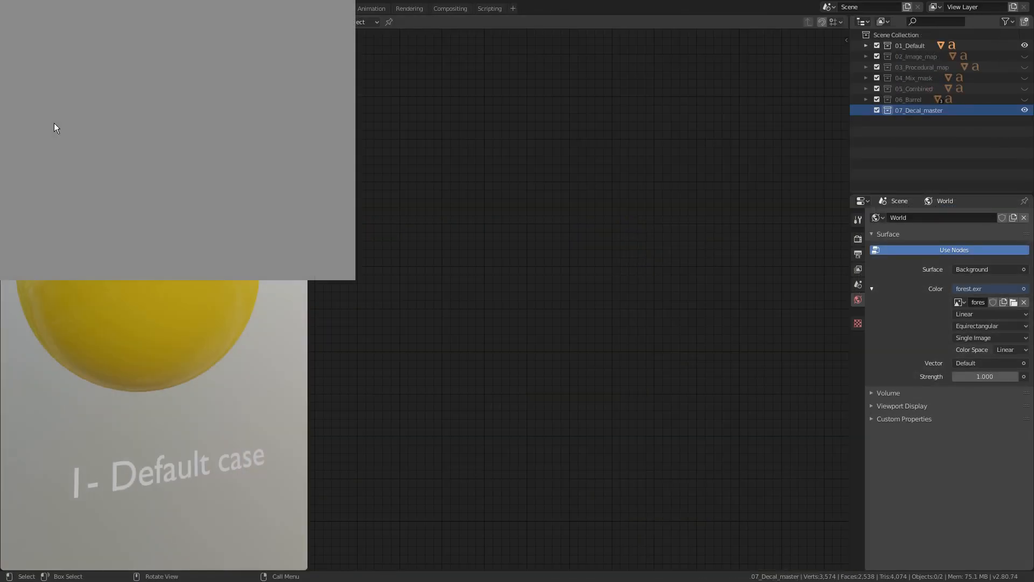
click(63, 98)
click(276, 11)
click(186, 59)
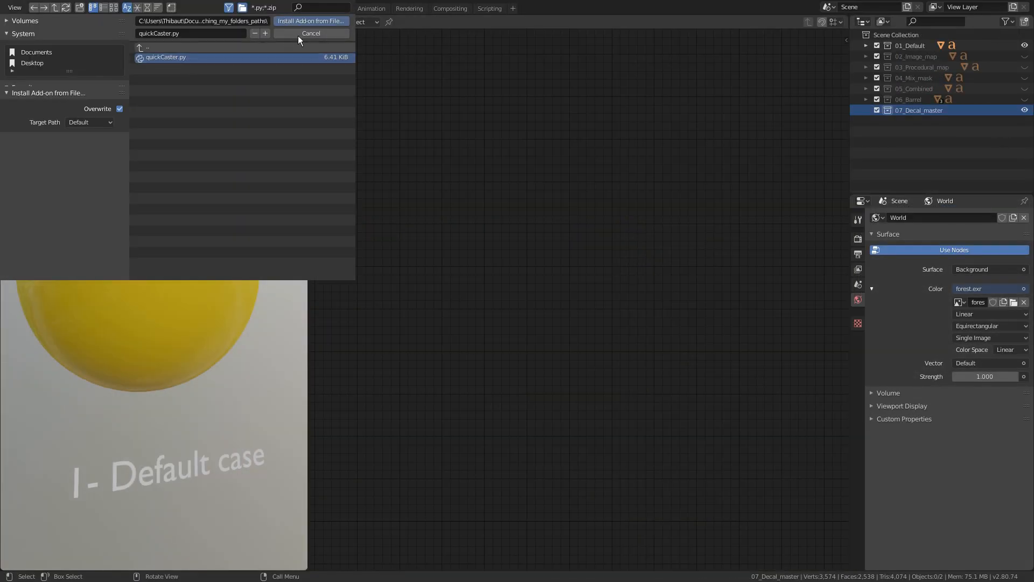
click(316, 20)
Find the Import Images as Planes add-on by searching for "import", enable it, and close the preferences
click(275, 24)
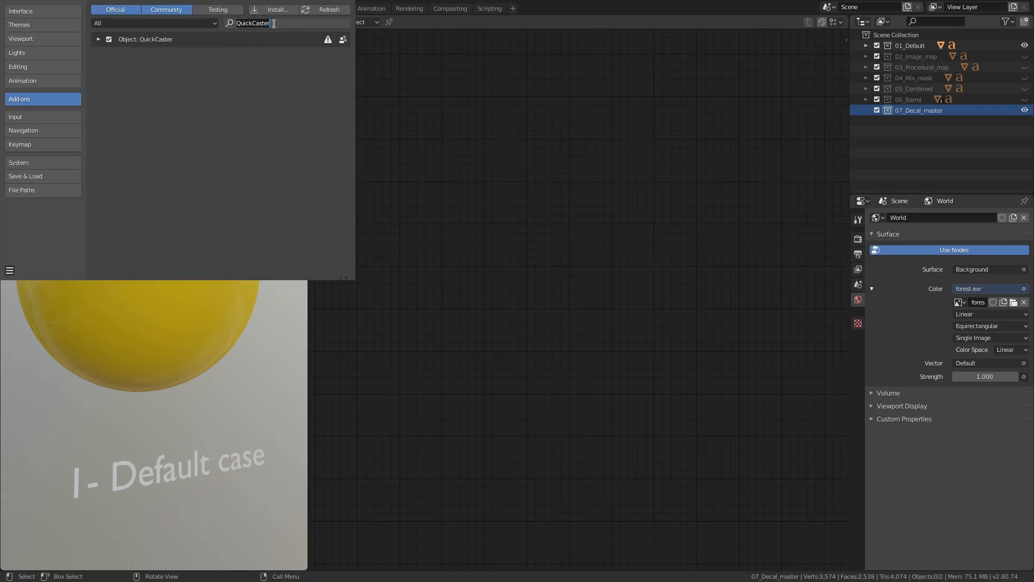
key(BackSpace)
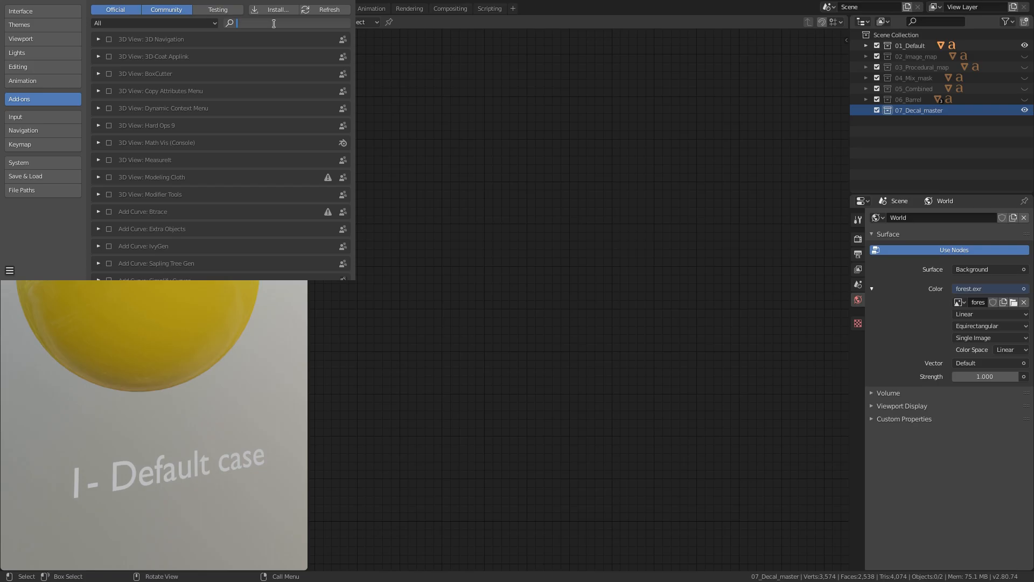
text(noe)
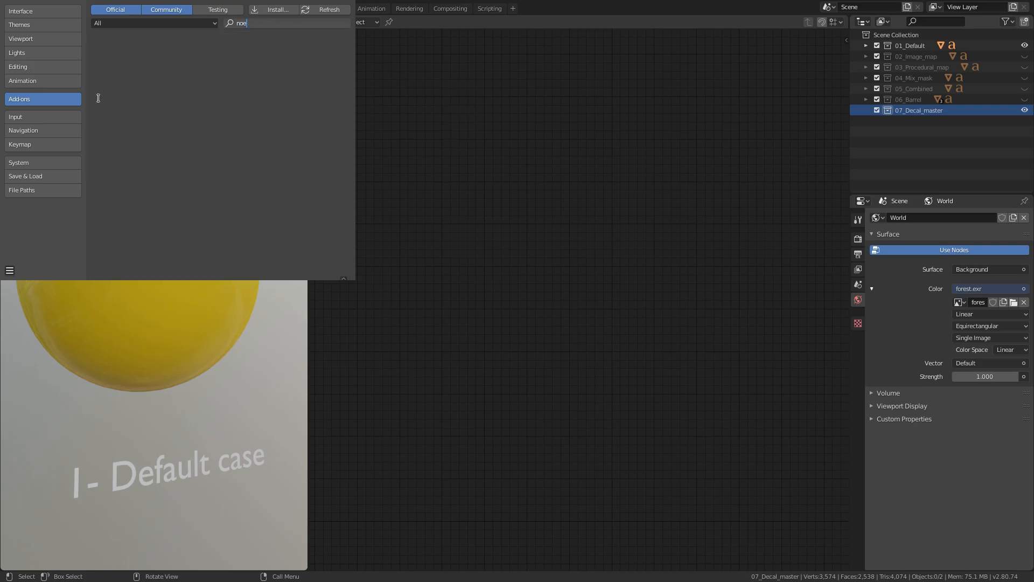
key(BackSpace)
key(BackSpace)
key(BackSpace)
text(import)
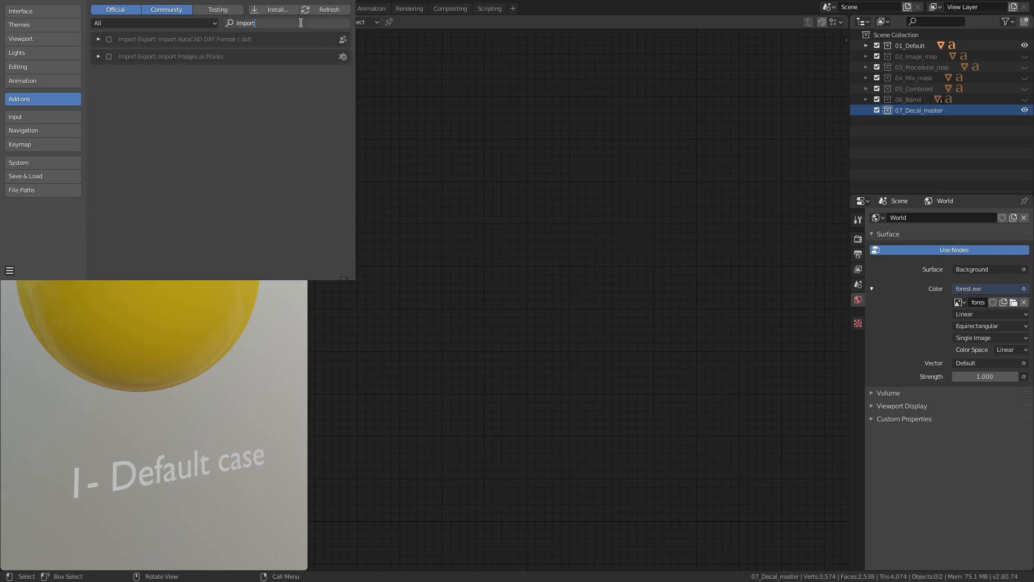
key(Return)
click(109, 57)
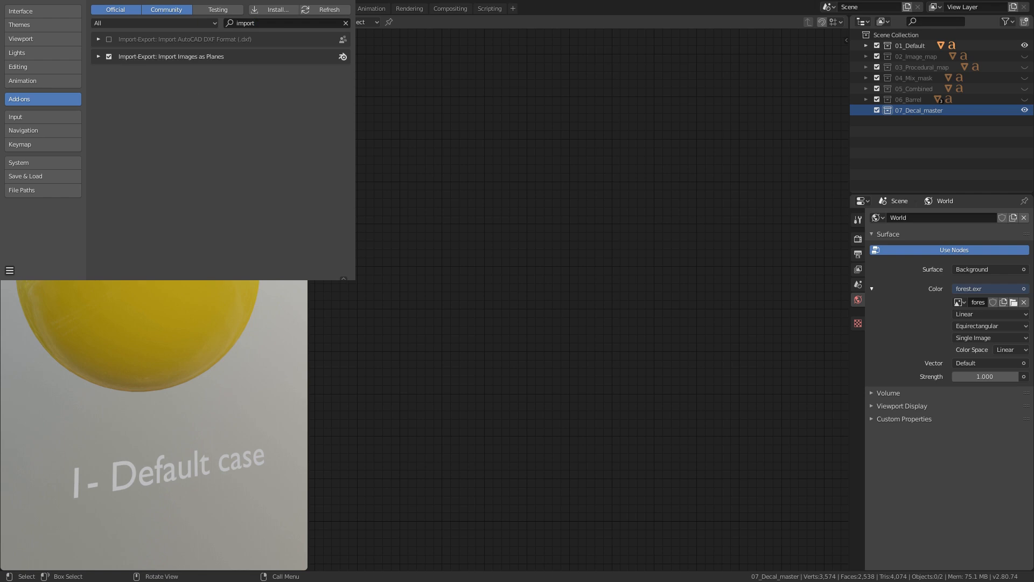
key(alt+F4)
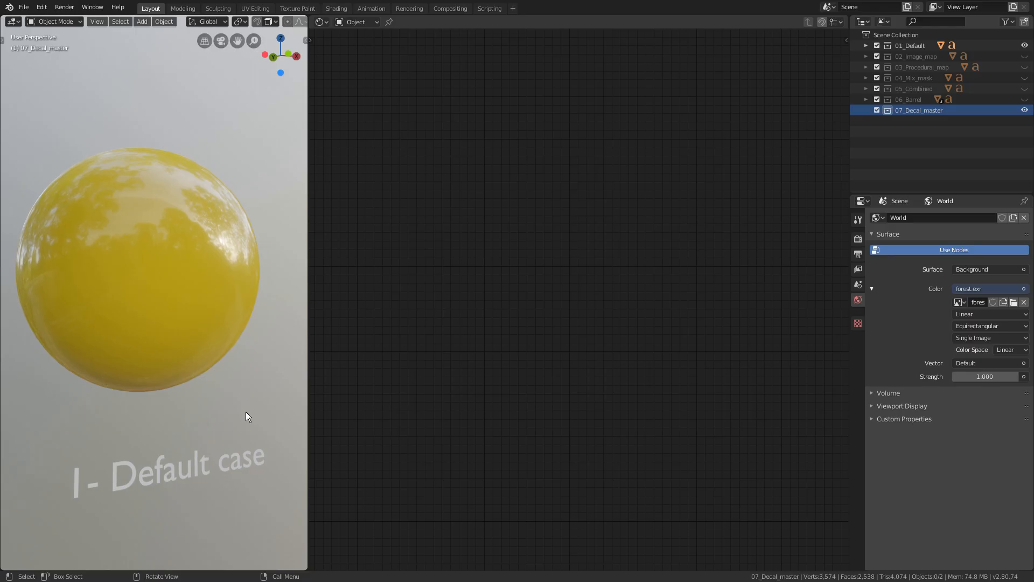
Import CGC_logo.png from the Textures folder as an image plane in the 07_Decal_master collection
click(24, 7)
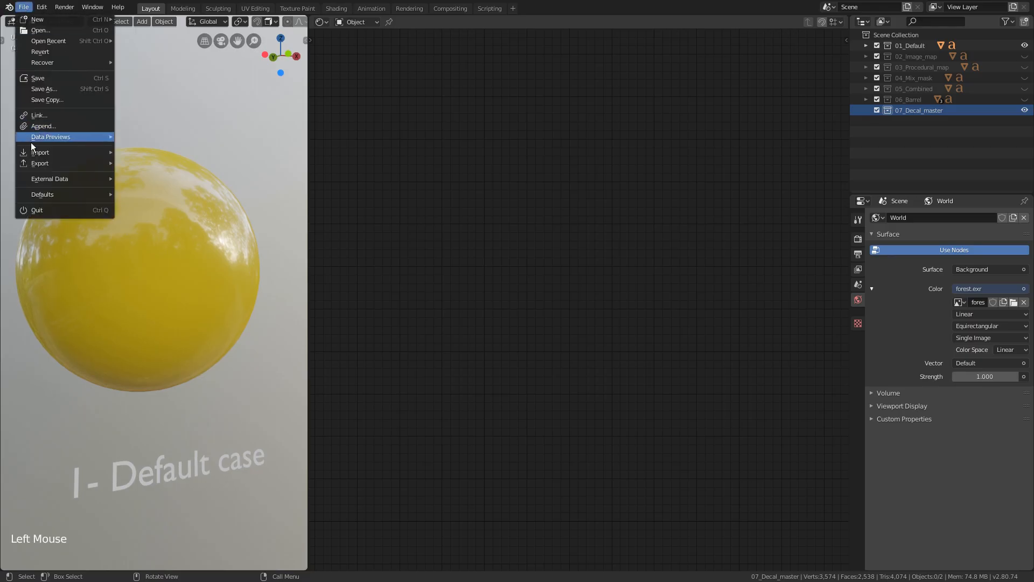
mouse_move(34, 153)
click(137, 257)
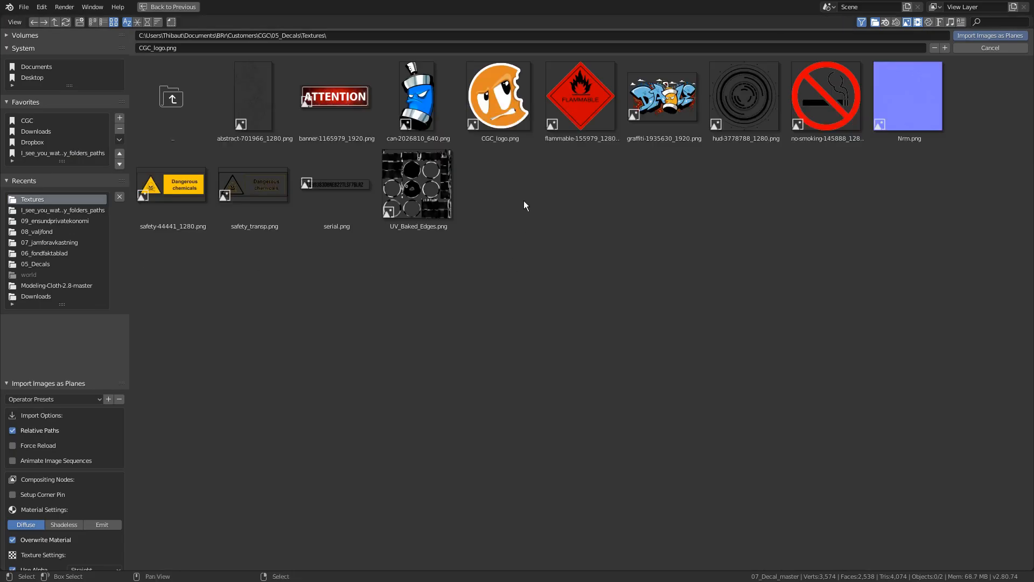
click(499, 97)
click(990, 36)
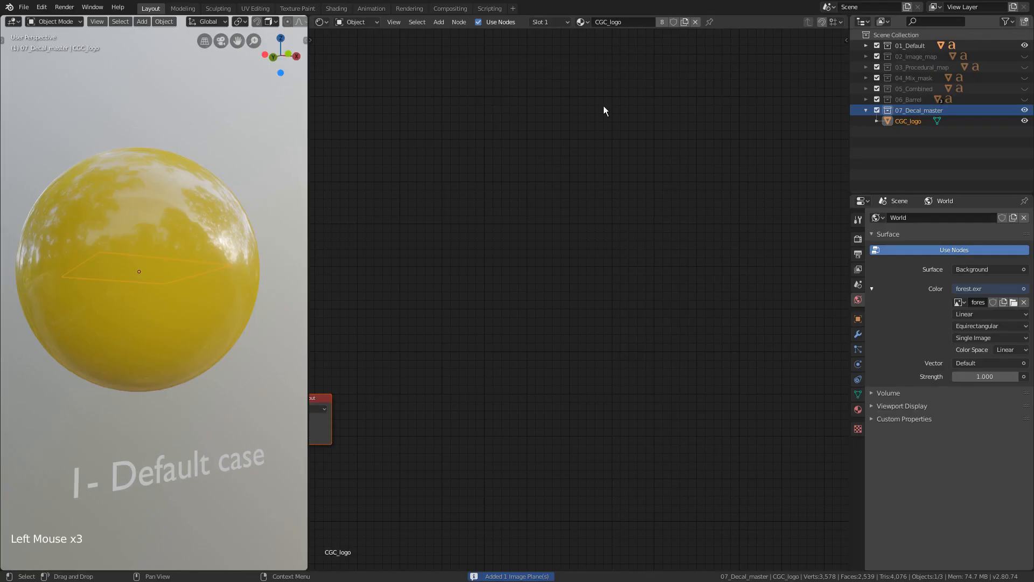
Move the CGC_logo plane onto the front of the yellow sphere, scale it down and rotate it upright
key(g)
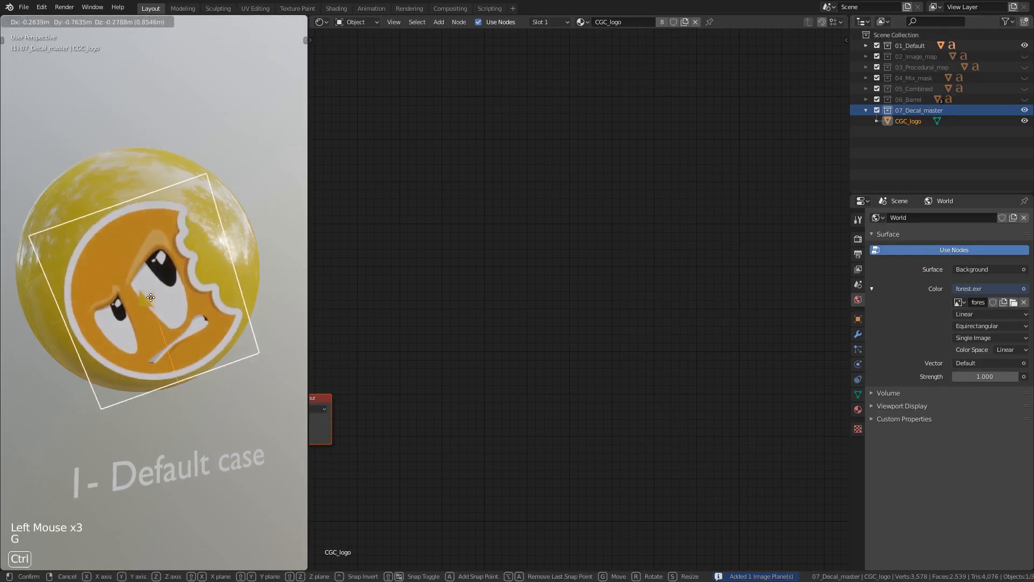
click(256, 330)
key(s)
click(241, 329)
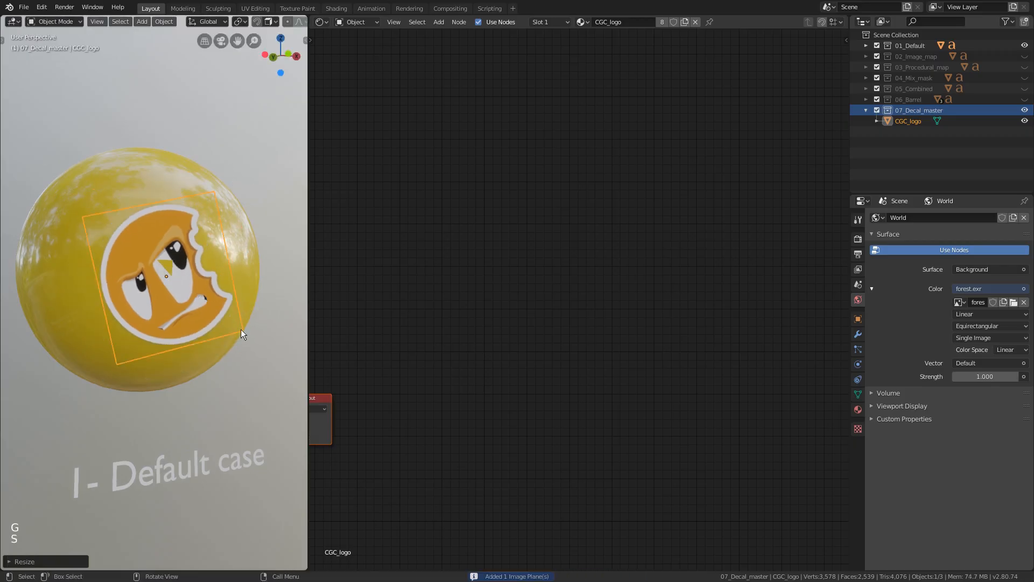
key(r)
click(224, 344)
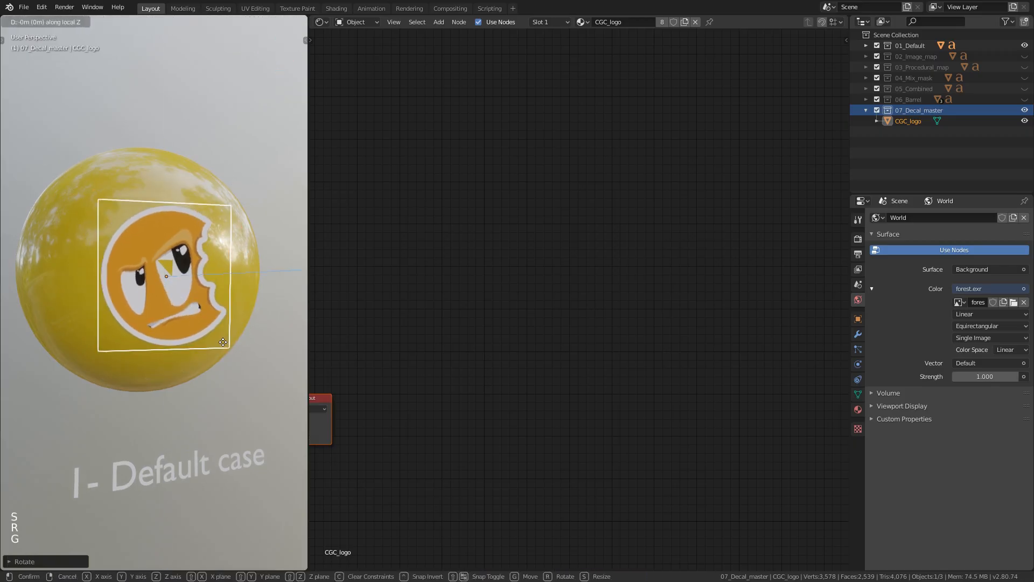
key(g)
click(225, 369)
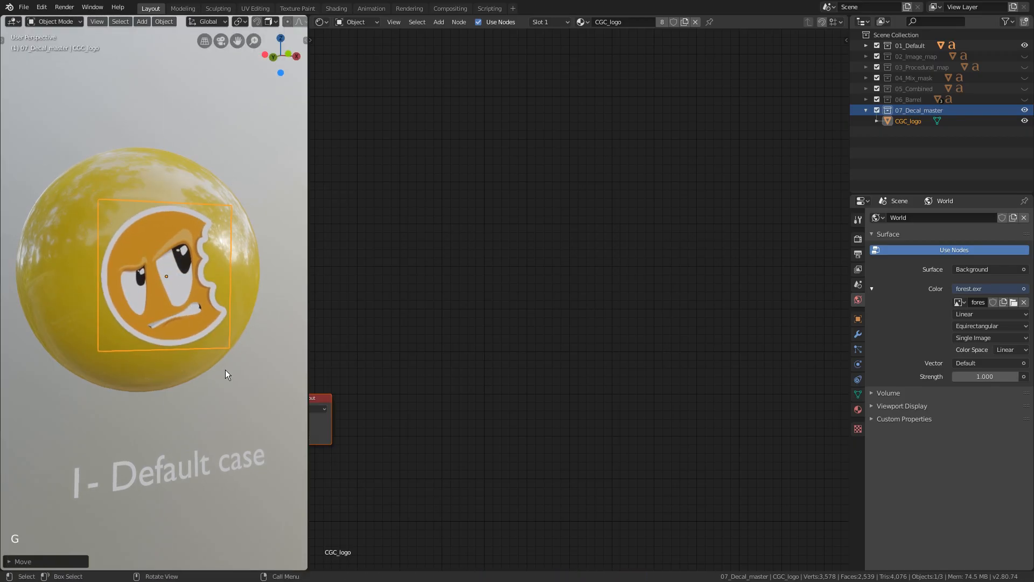
Assign Shift+Ctrl+Alt+C to the QuickCast command, and cast the CGC_logo plane onto the yellow sphere
click(57, 301)
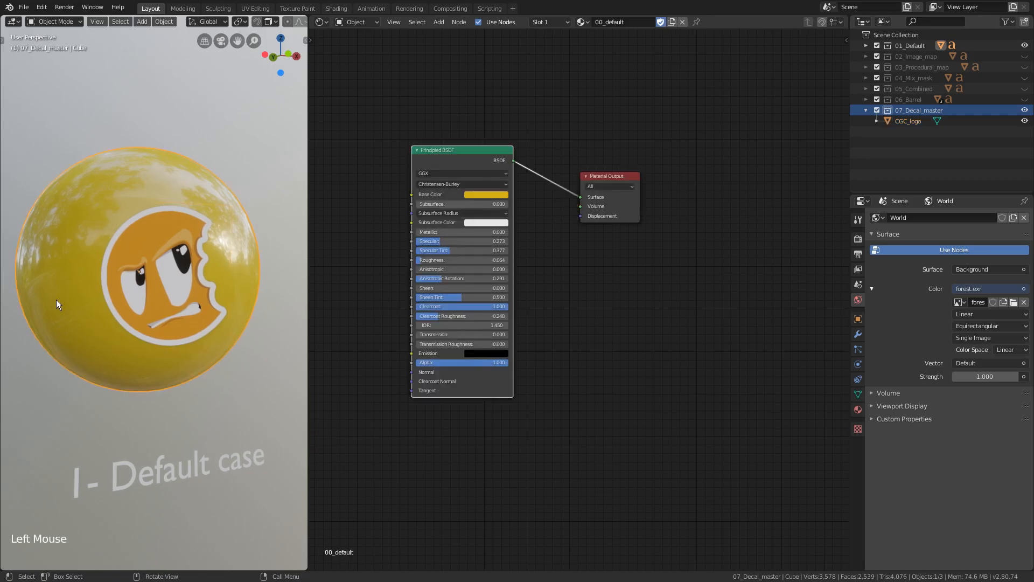
shift+click(166, 296)
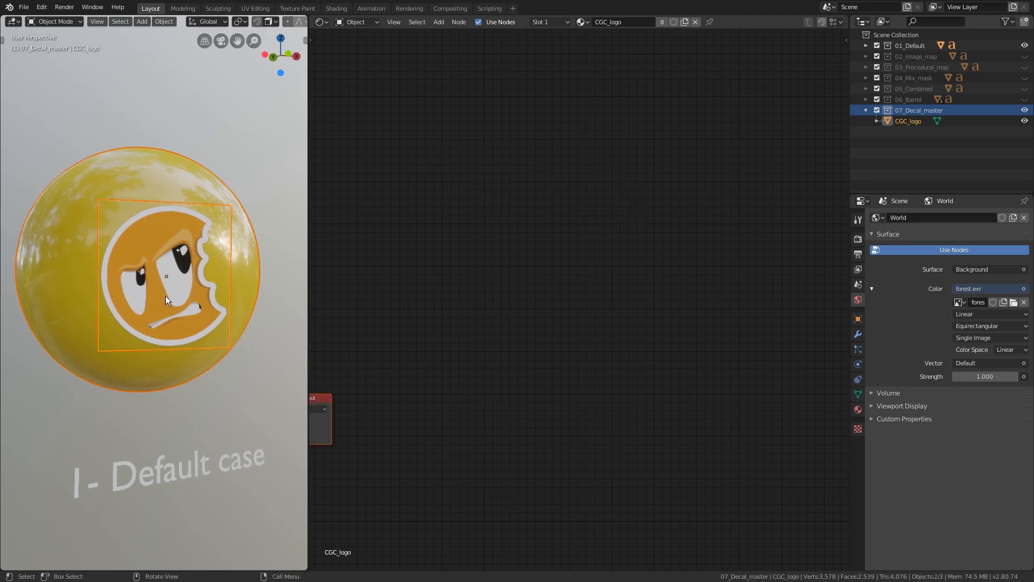
click(160, 22)
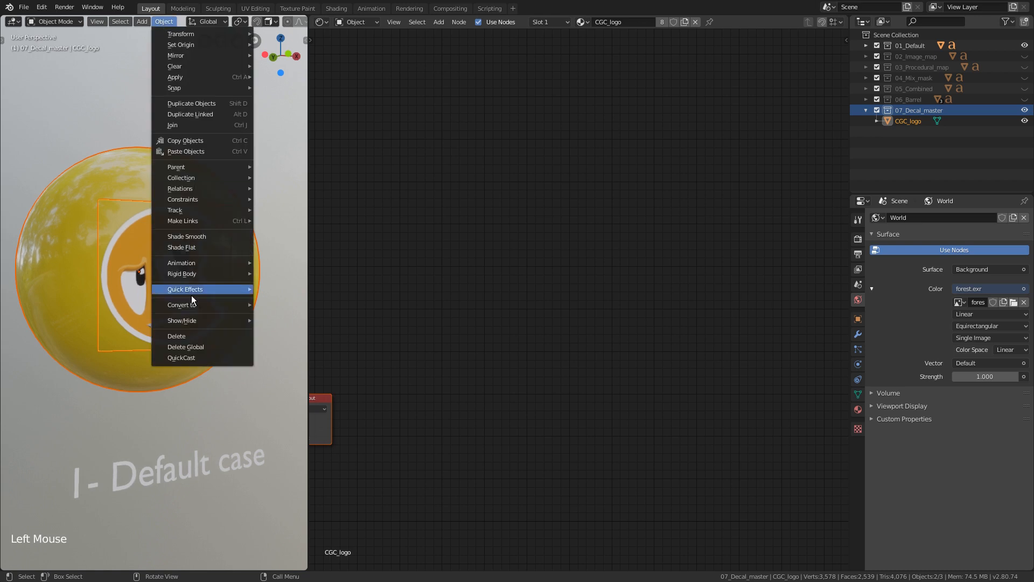
right_click(192, 357)
click(186, 372)
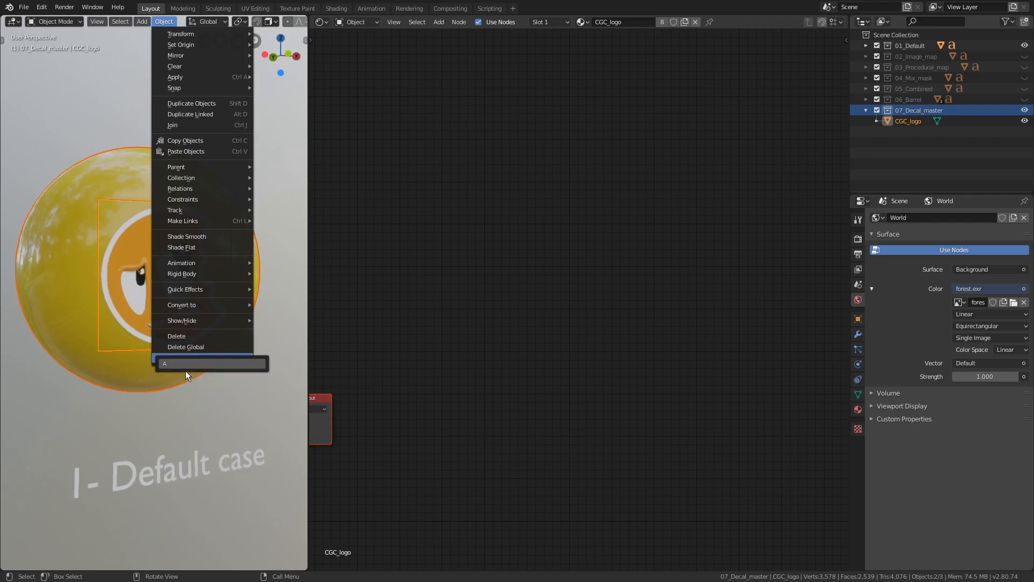
key(shift+ctrl+alt+c)
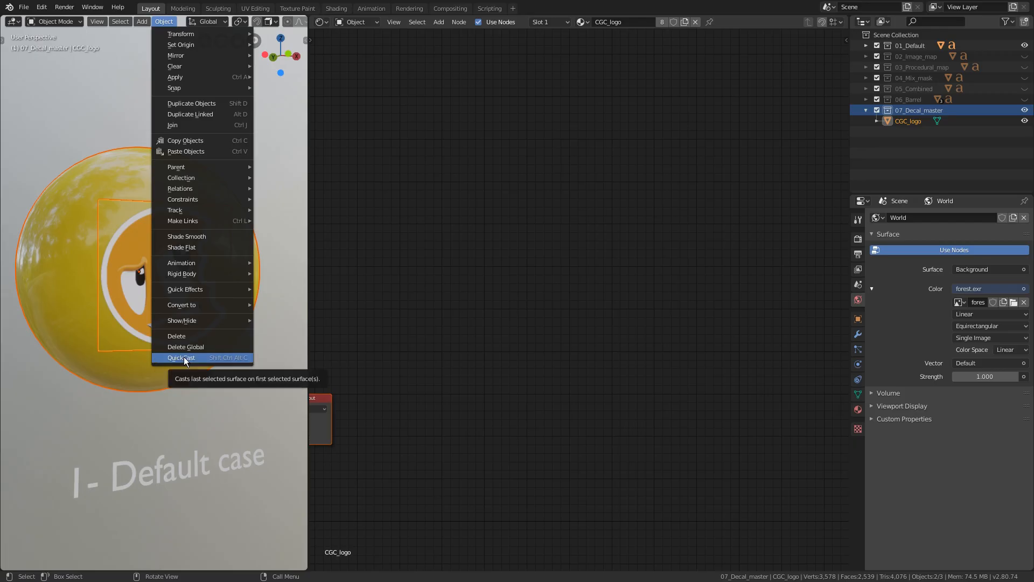
click(184, 357)
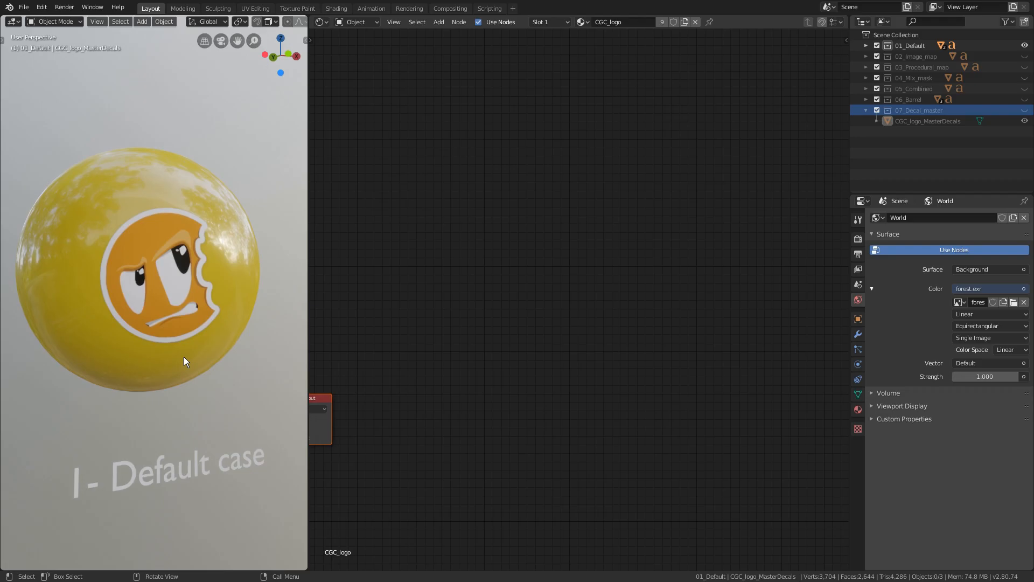
Switch the cast decal material's Diffuse BSDF node to a Principled BSDF and set its roughness to 0.064
click(182, 351)
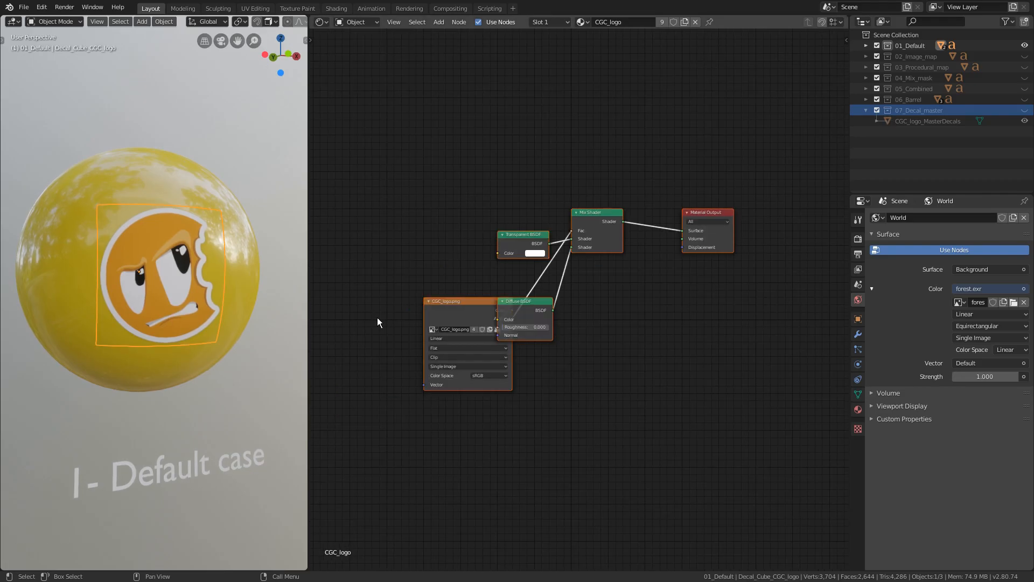
click(527, 302)
click(527, 301)
click(473, 306)
click(473, 306)
click(540, 302)
click(539, 302)
click(540, 301)
key(a)
key(a)
key(a)
click(543, 301)
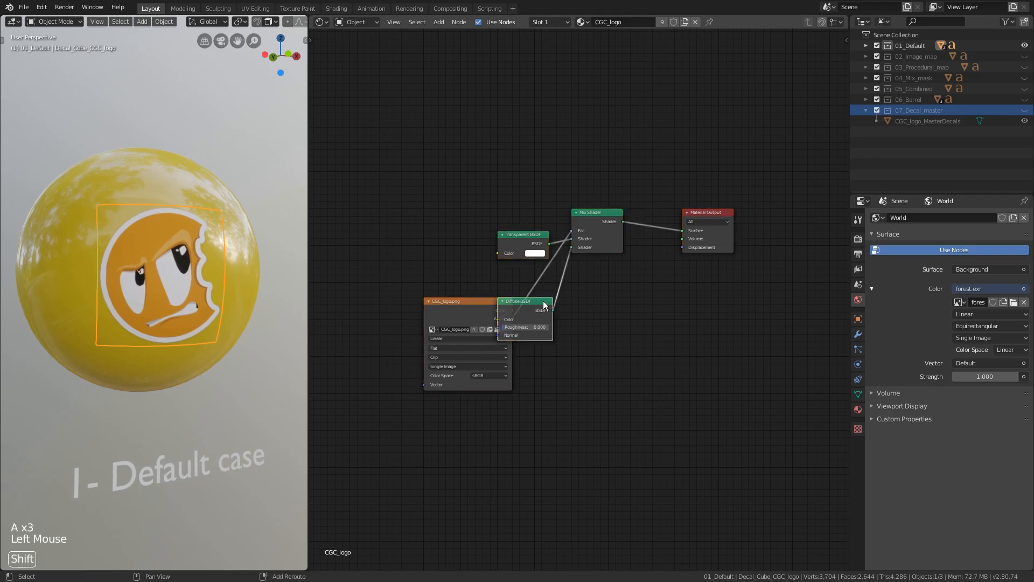
key(shift+s)
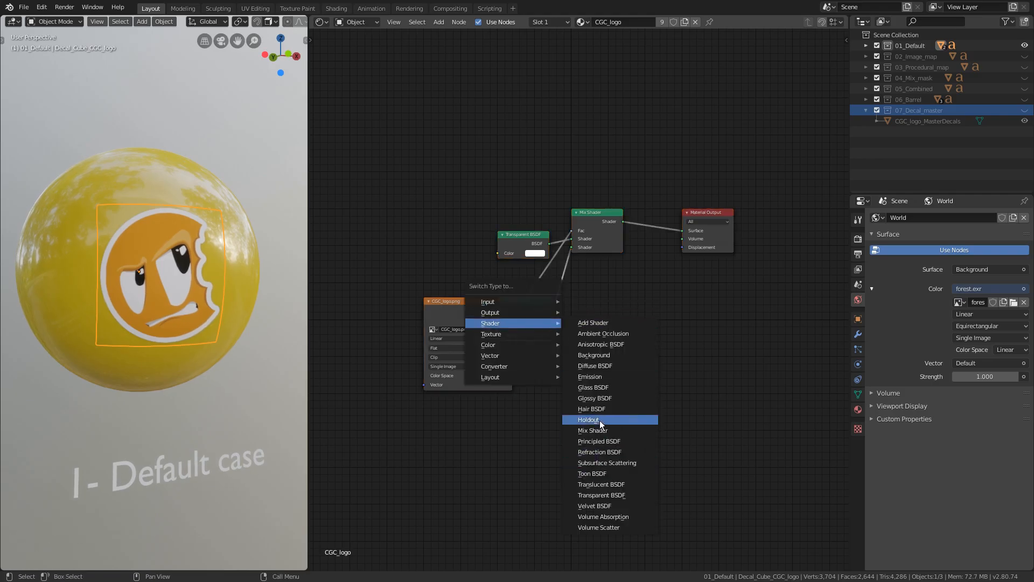
click(590, 441)
scroll(585, 437, up, 4)
drag(530, 429, 482, 431)
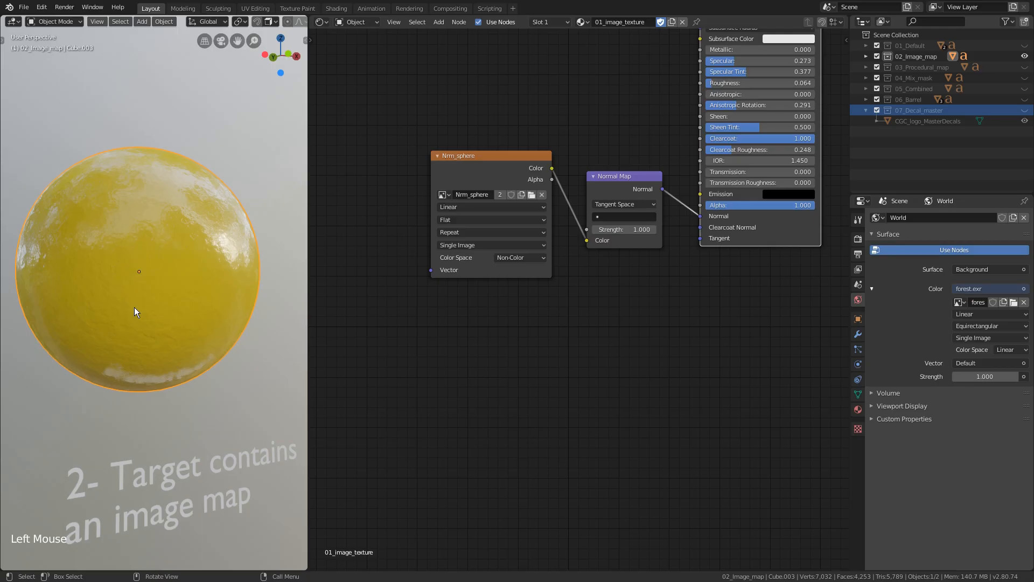
Cast the logo decal onto the image-map target sphere in 02_Image_map, and select the cast decal
key(shift+t)
click(162, 302)
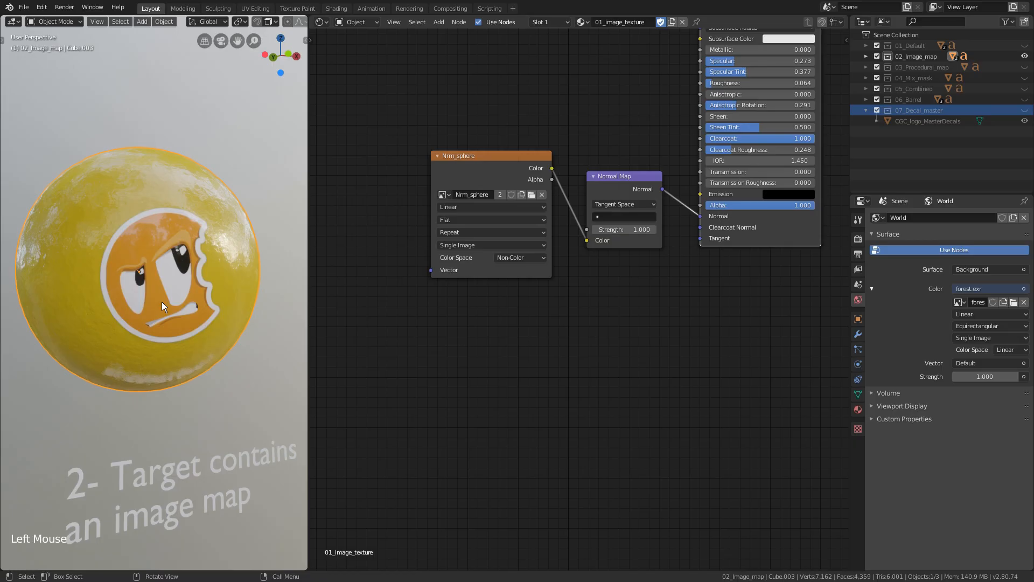
click(161, 302)
Duplicate the CGC_logo.png texture node in the decal material and assign the Nrm_sphere image to the copy
middle_drag(411, 464, 524, 236)
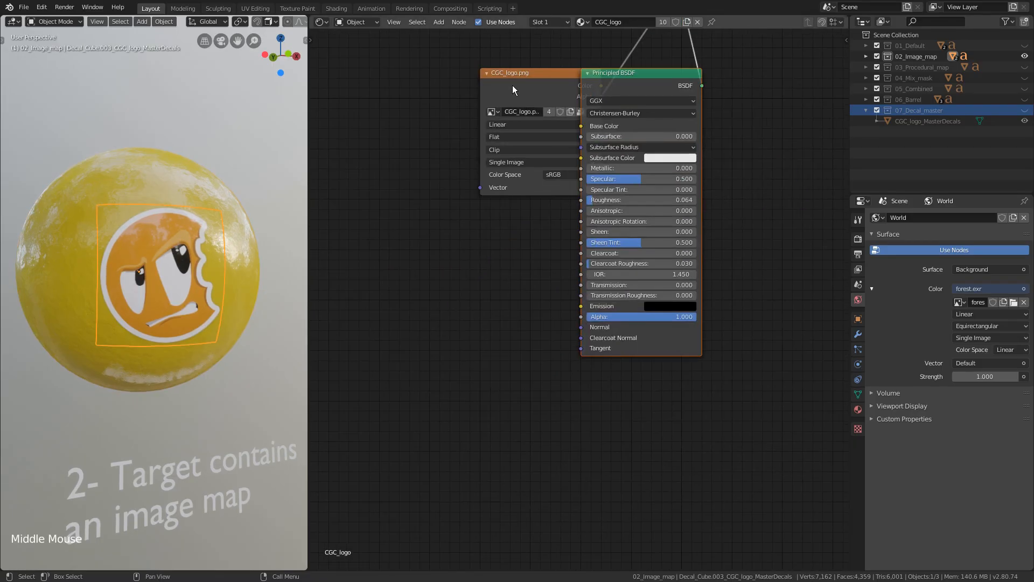
click(516, 115)
key(shift+d)
click(436, 289)
click(413, 286)
click(422, 349)
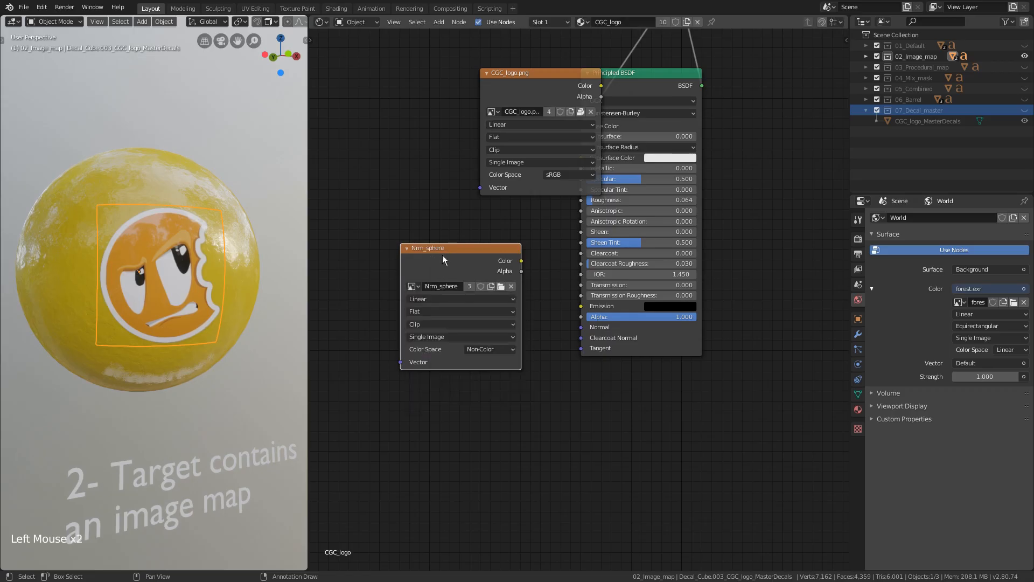
Add a Normal Map node, linking the Nrm_sphere color into it and its normal output into the Principled BSDF's Normal input
drag(444, 259, 379, 267)
key(shift+a)
mouse_move(485, 382)
click(552, 429)
click(481, 265)
drag(457, 270, 471, 328)
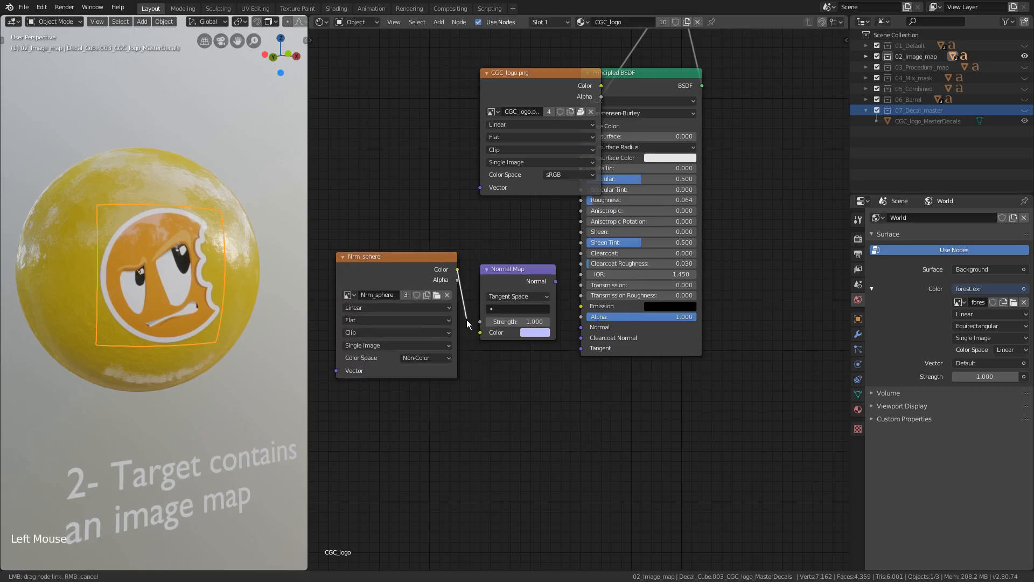
drag(471, 328, 480, 332)
drag(556, 281, 581, 327)
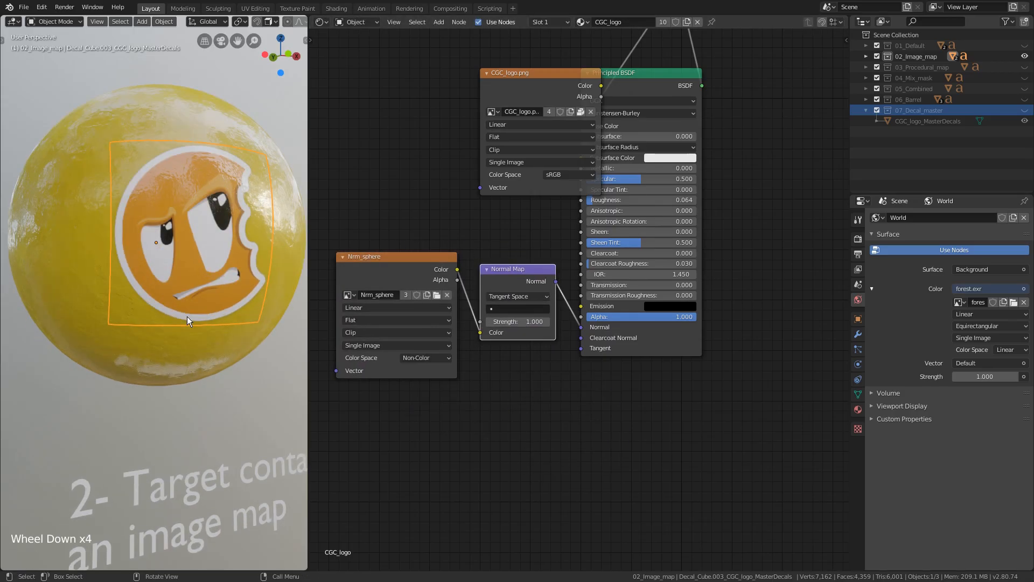
Compare the decal's surface relief with the underlying sphere up close by hiding and showing the decal
scroll(186, 316, up, 4)
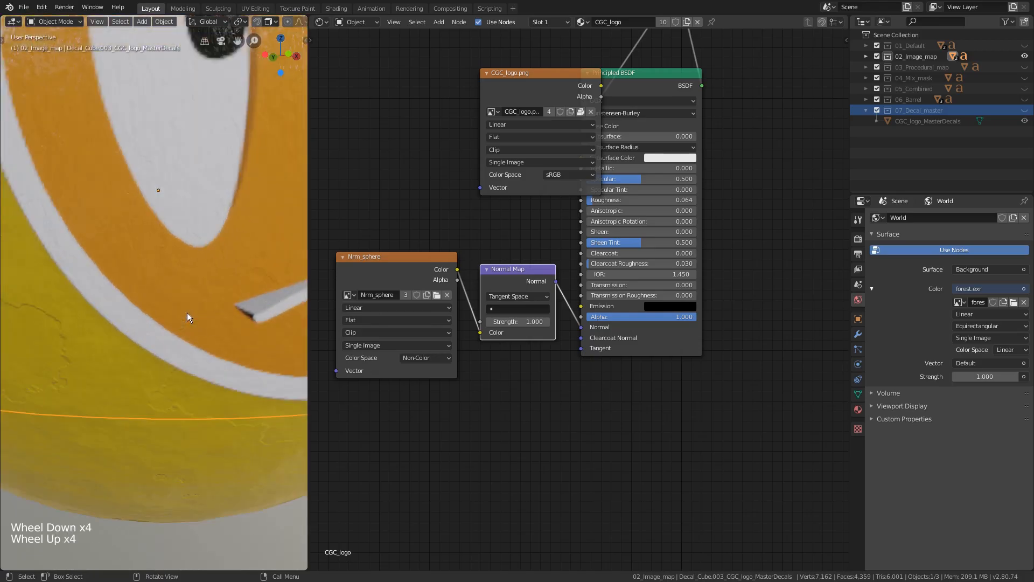
key(h)
key(alt+h)
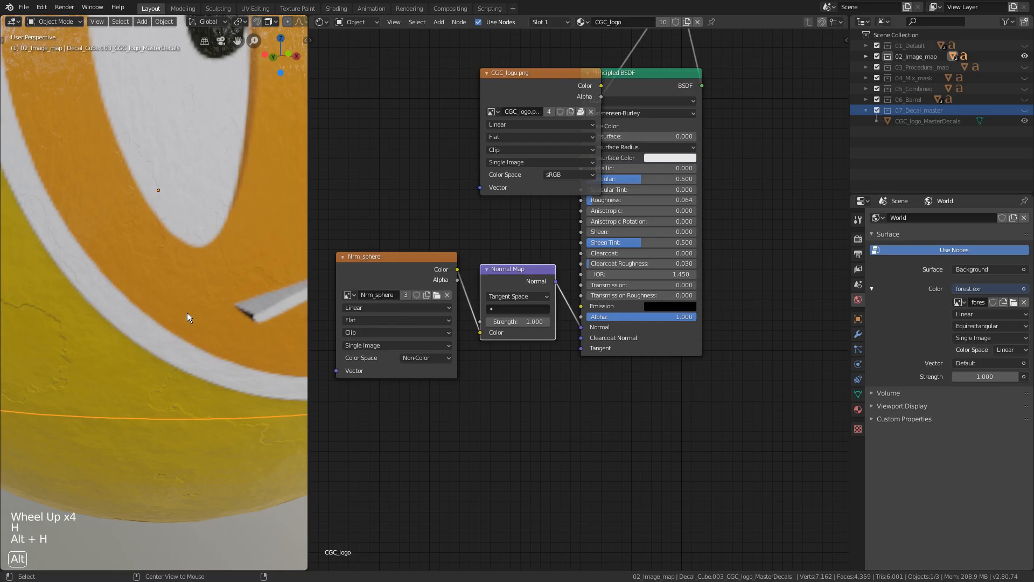
Circle a patch of the logo's orange area with an annotation and compare its relief with the sphere by hiding and showing the decal
key(d)
mouse_move(235, 274)
mouse_down()
mouse_move(180, 235)
mouse_move(176, 278)
mouse_move(204, 295)
mouse_move(232, 289)
mouse_move(238, 276)
mouse_up()
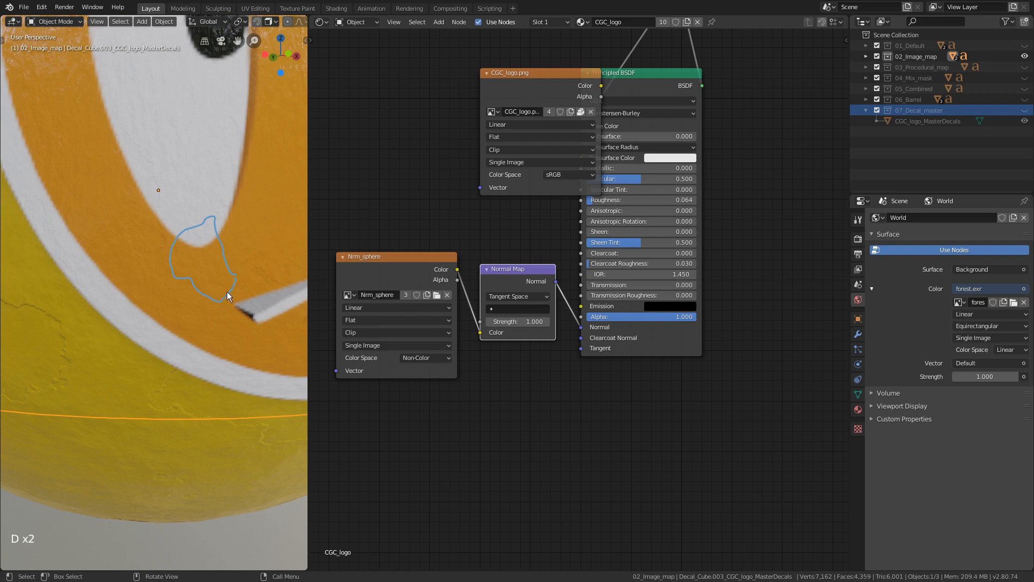
key(h)
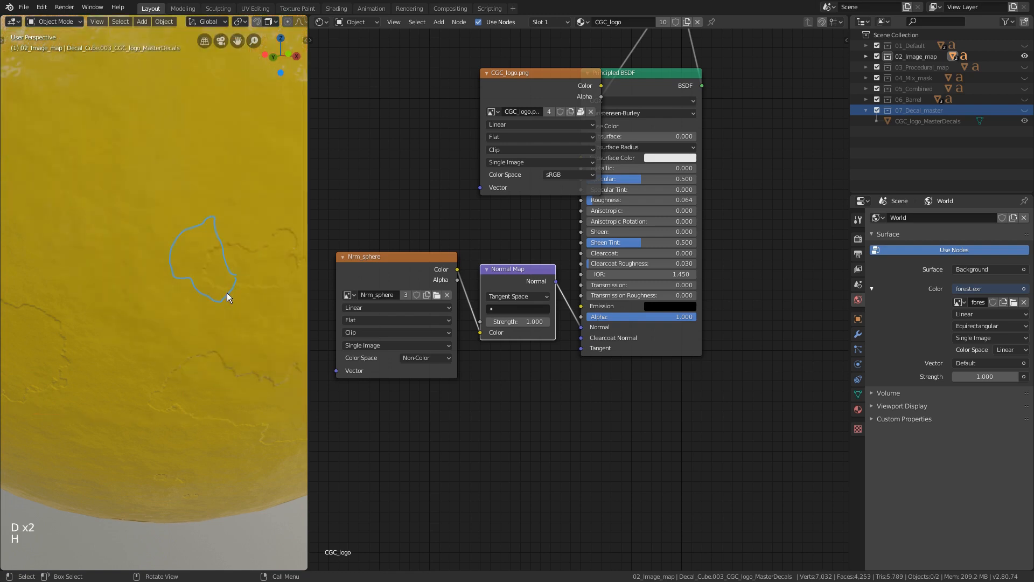
key(alt+h)
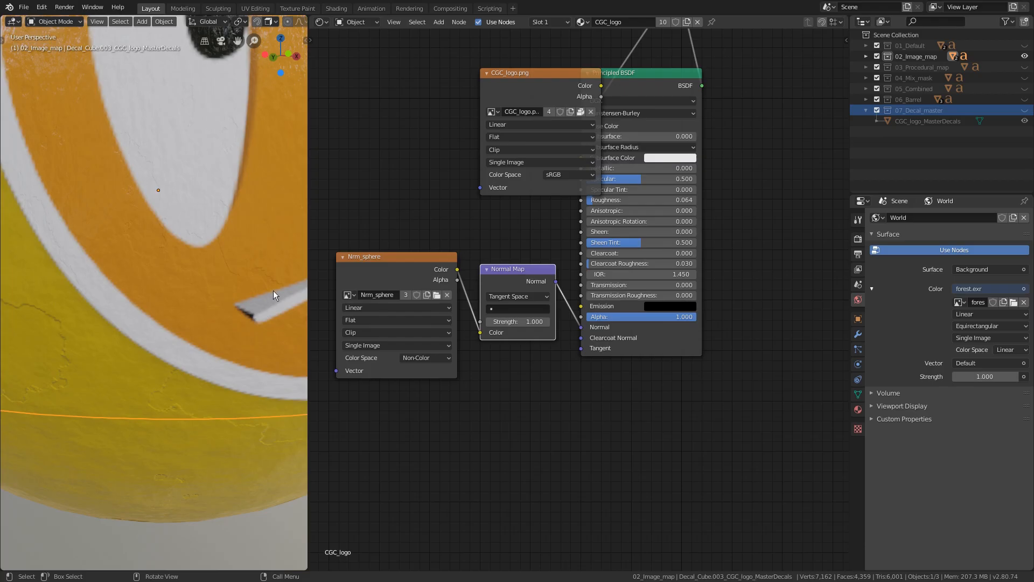
Add a UV Map node set to UV_target in the decal material and link its UV output to the Nrm_sphere node's Vector input
click(859, 396)
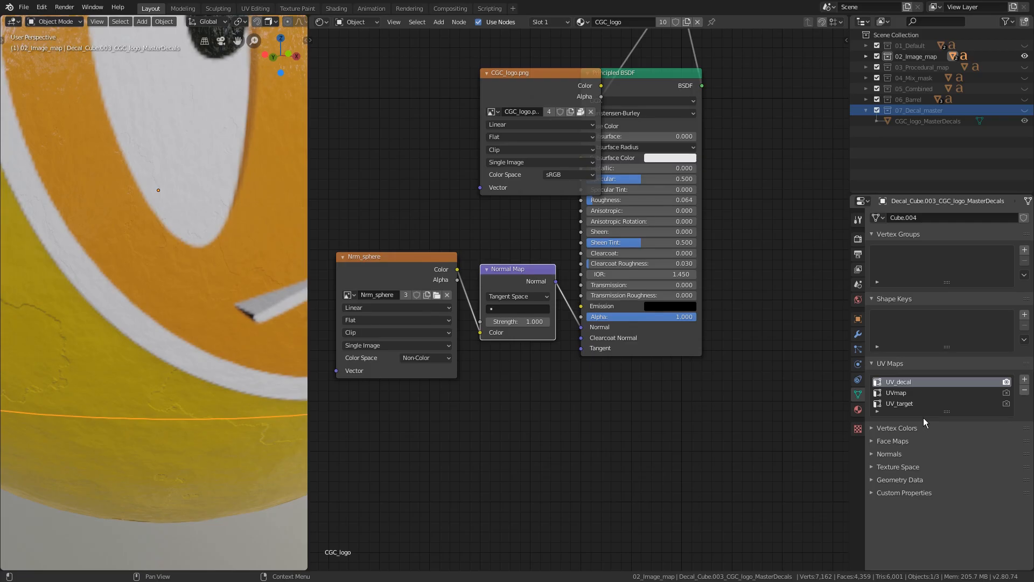
middle_drag(602, 436, 703, 486)
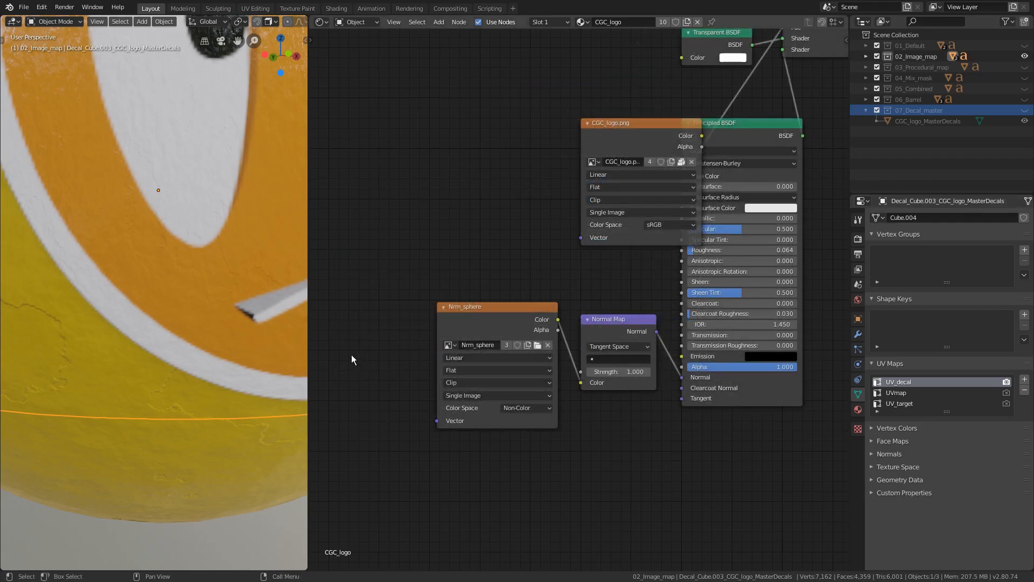
key(shift+a)
mouse_move(351, 354)
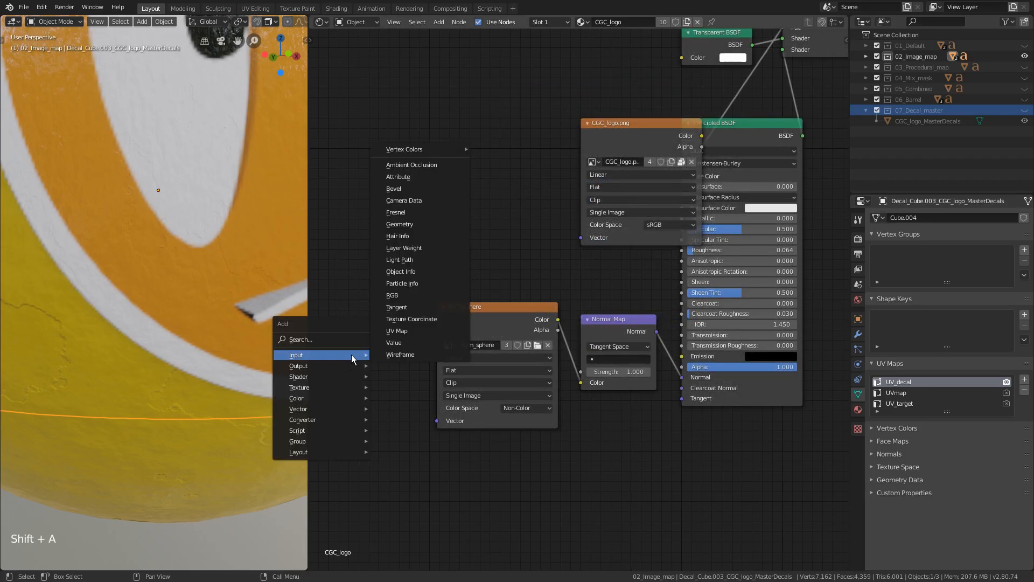
click(402, 332)
click(354, 408)
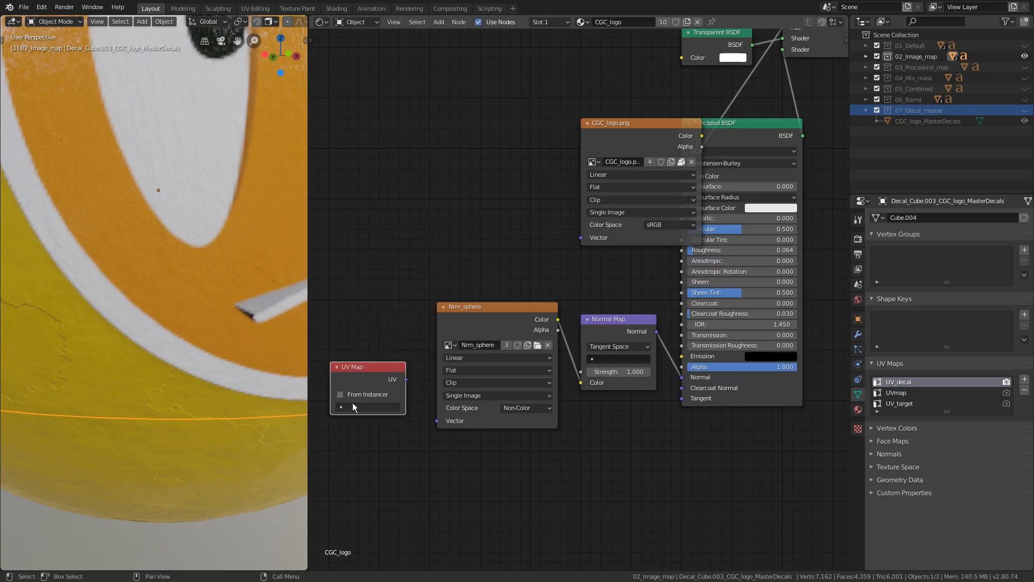
click(356, 408)
click(362, 435)
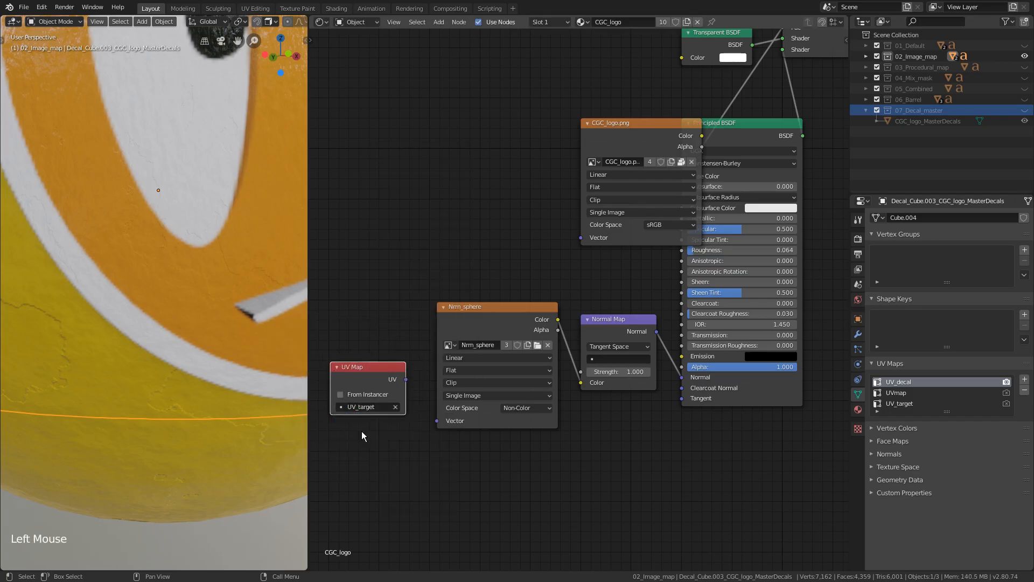
drag(407, 379, 440, 421)
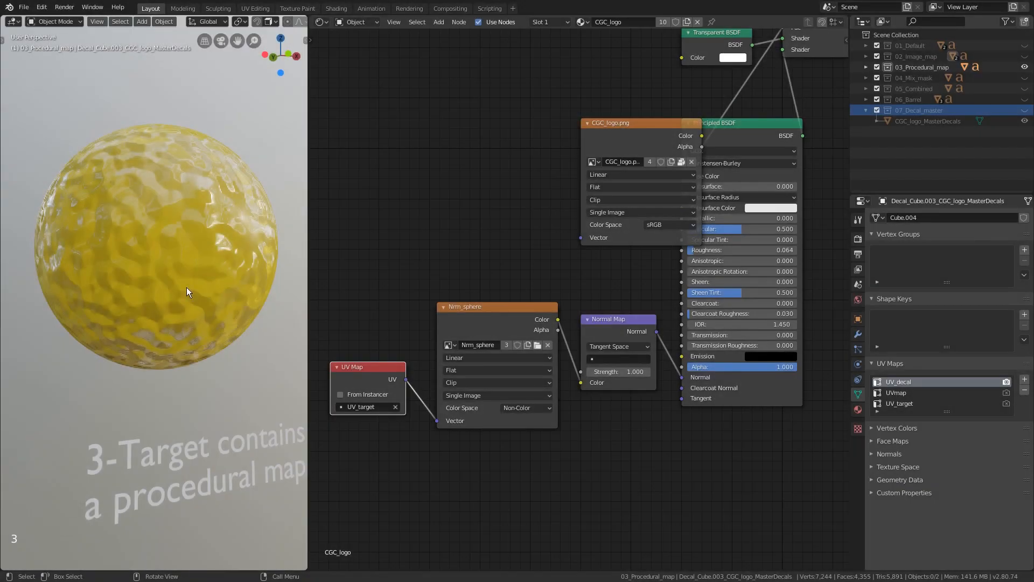
Show 07_Decal_master alongside 03_Procedural_map and cast the logo decal onto the procedural-map target sphere
click(187, 287)
key(Home)
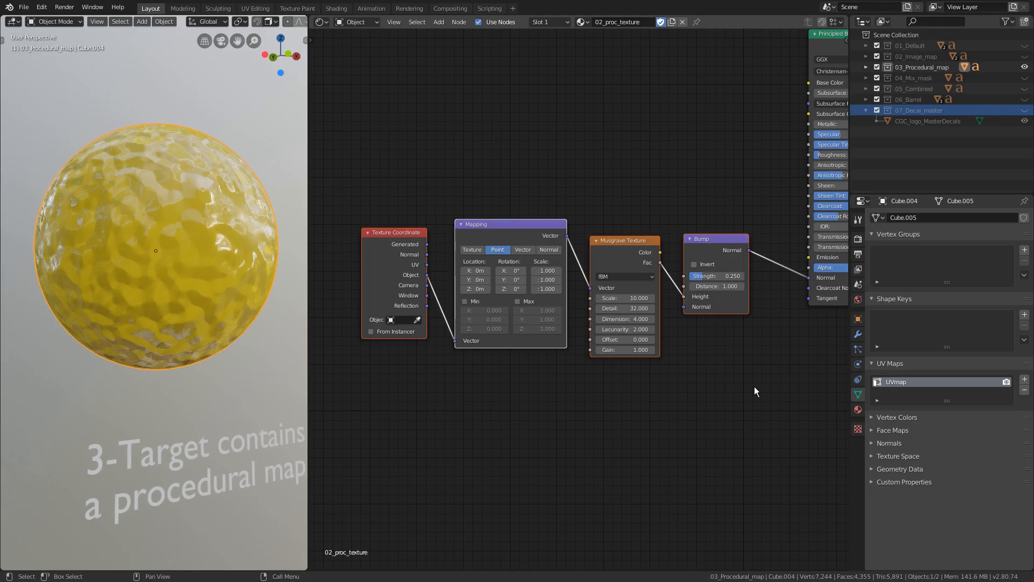
key(3)
key(shift+7)
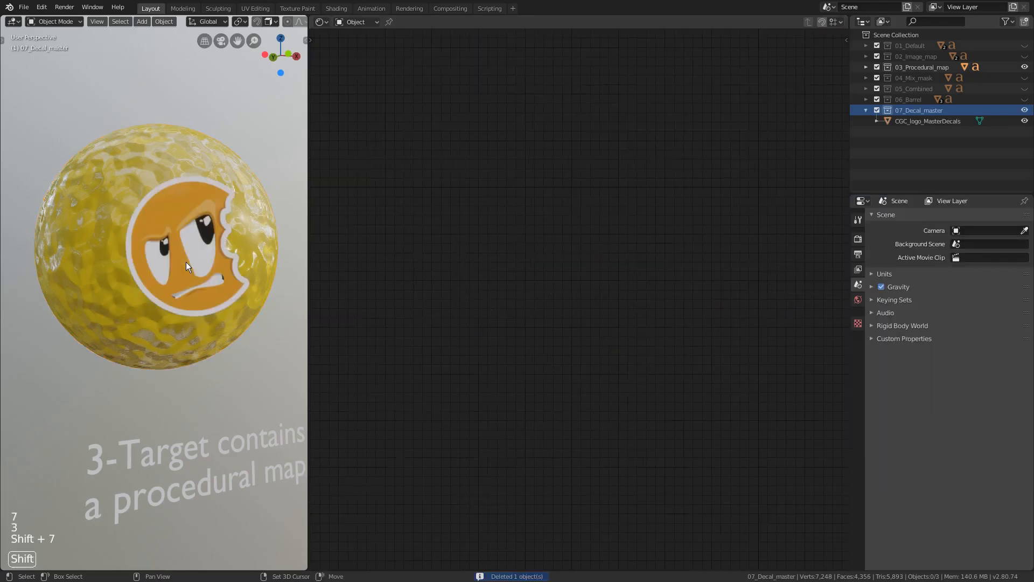
click(171, 261)
shift+click(176, 260)
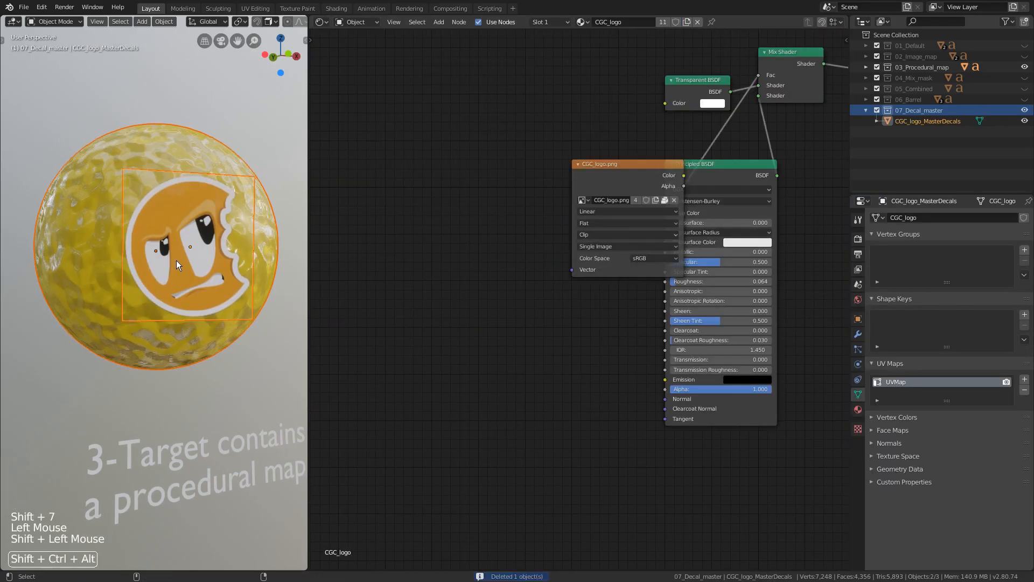
Copy the Texture Coordinate, Mapping, Musgrave Texture and Bump nodes from the sphere's 02_proc_texture material
shift+click(611, 163)
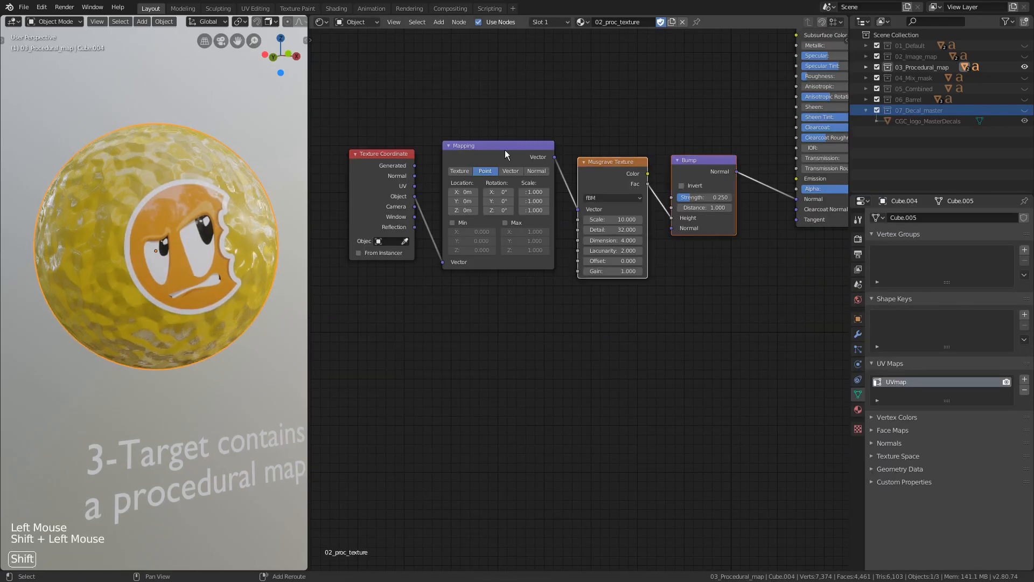
shift+click(506, 155)
shift+click(384, 154)
key(ctrl+c)
Select the cast decal on the procedural-map sphere and make its CGC_logo material single-user
click(179, 281)
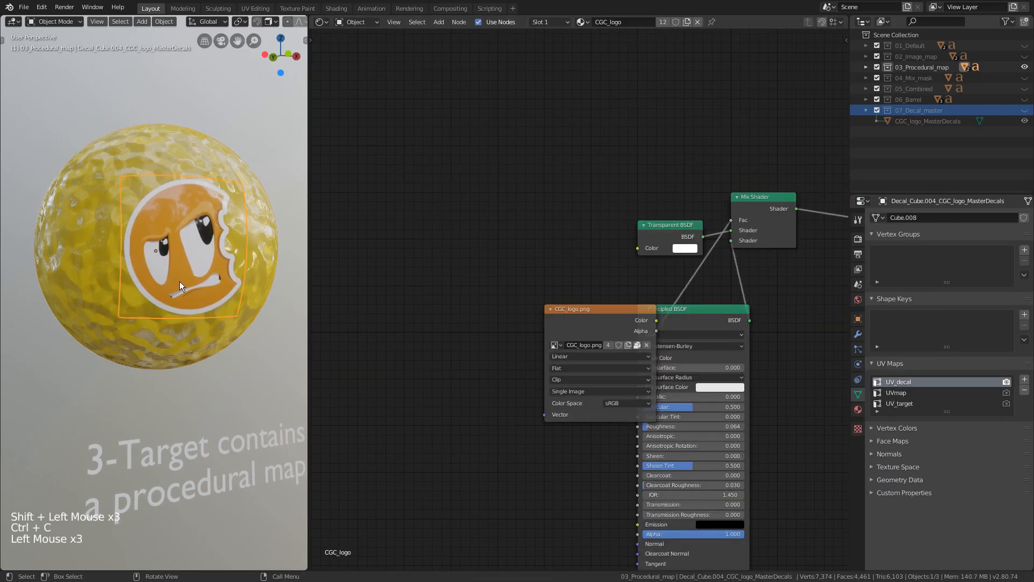
click(180, 281)
click(186, 281)
click(659, 24)
middle_drag(572, 265, 596, 90)
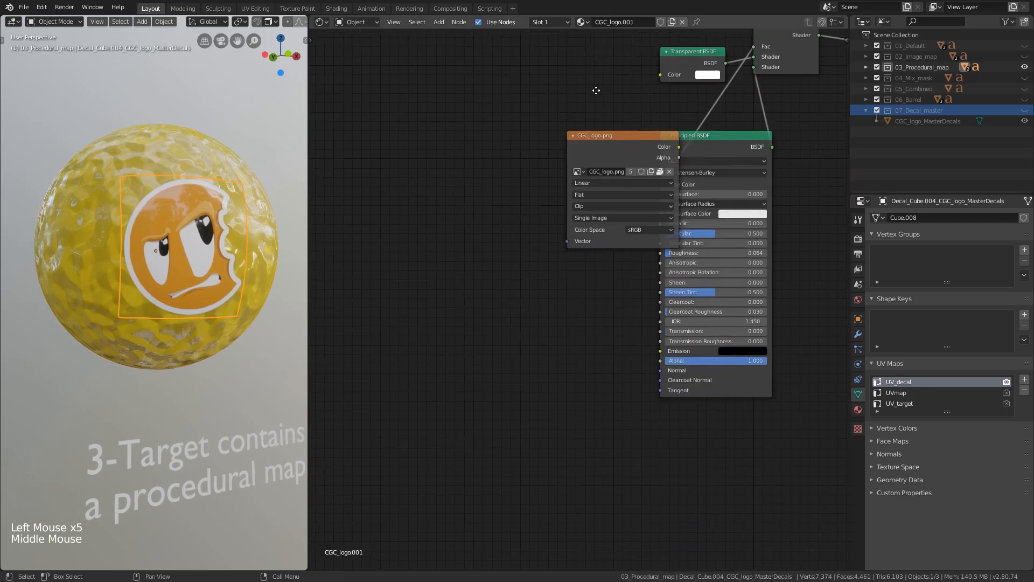
Paste the copied procedural nodes into the decal material and link Bump's Normal output to the Principled BSDF's Normal input
key(ctrl+v)
key(g)
click(409, 537)
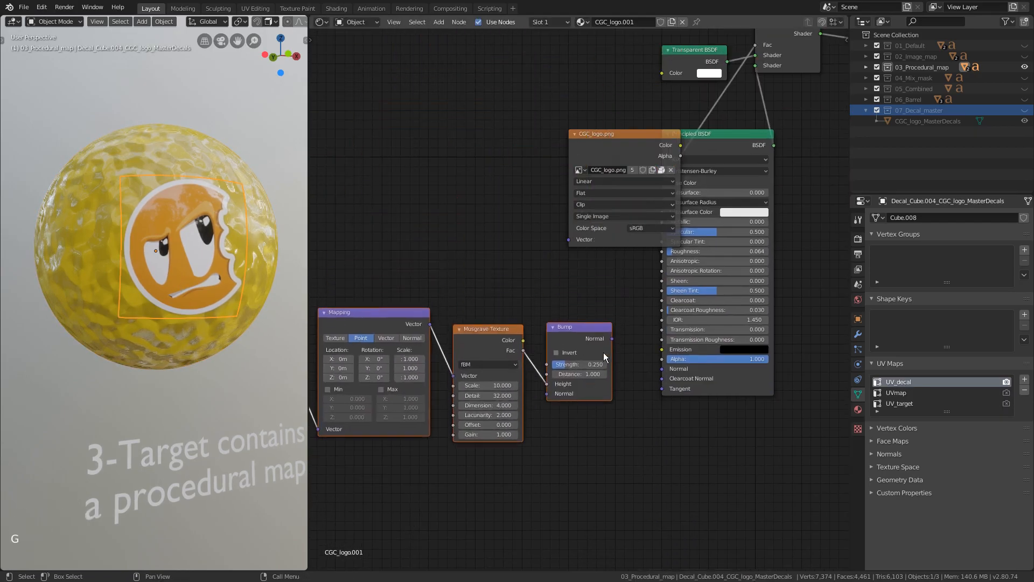
drag(612, 339, 662, 368)
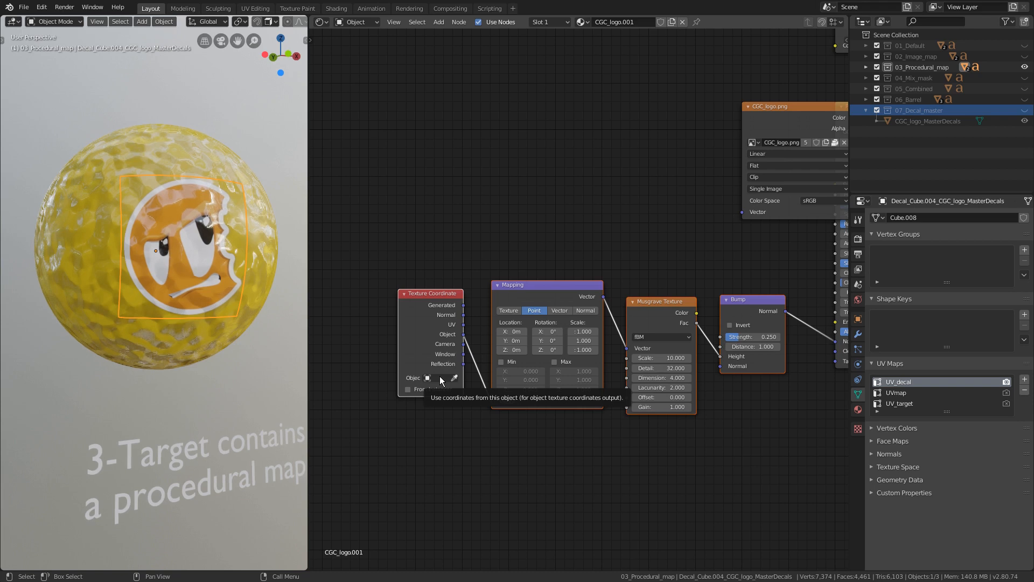
Set the cast decal's origin to its geometry
scroll(231, 259, up, 2)
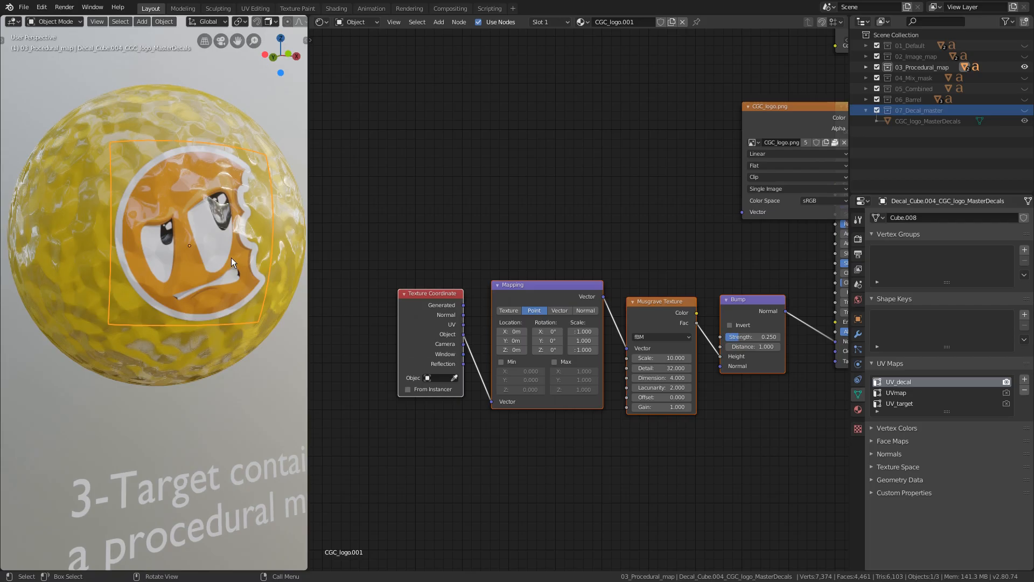
right_click(183, 215)
mouse_move(183, 215)
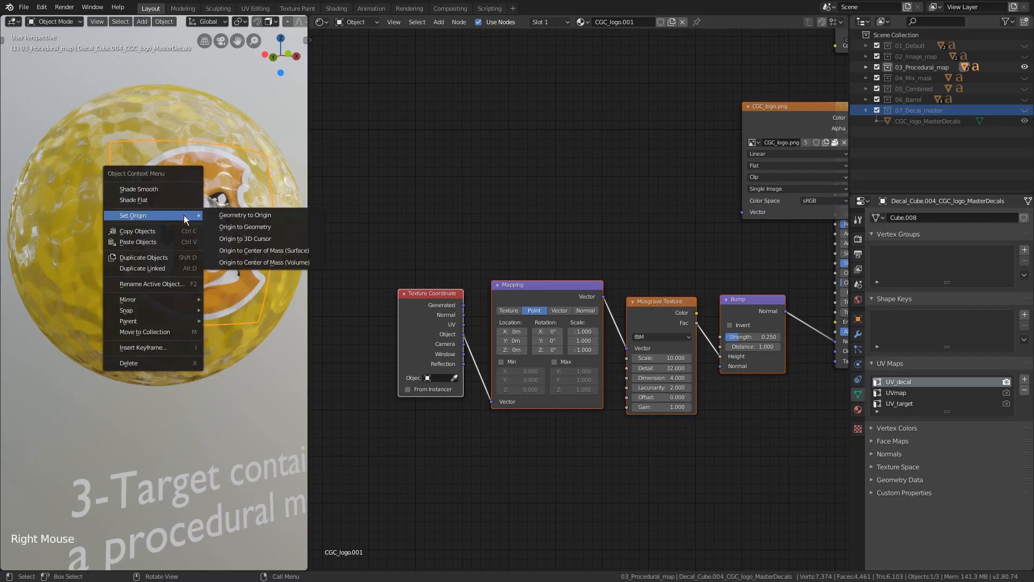
click(233, 227)
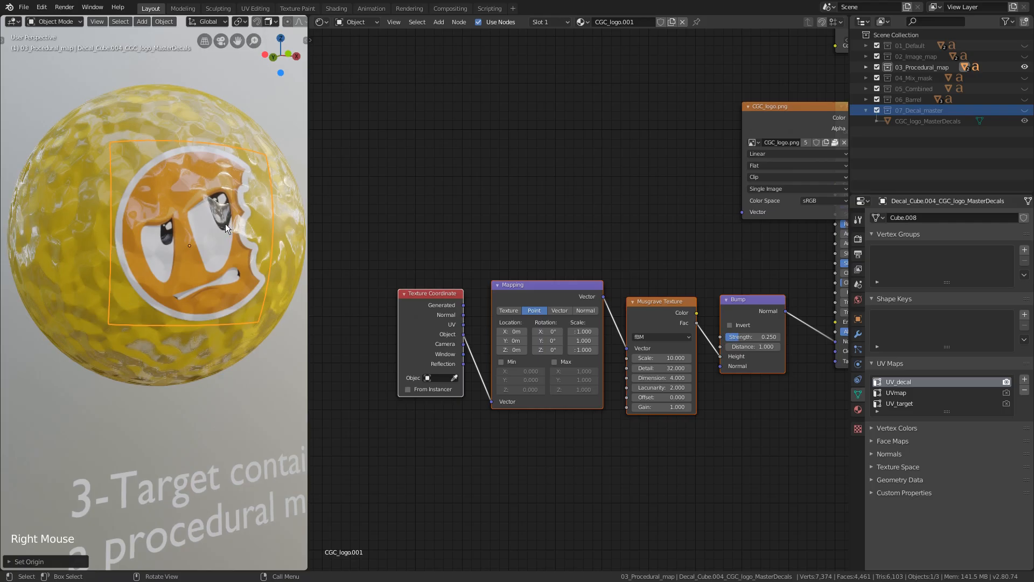
Compare the bump pattern by hiding and showing the decal, and set the Texture Coordinate node's Object to the target sphere
key(h)
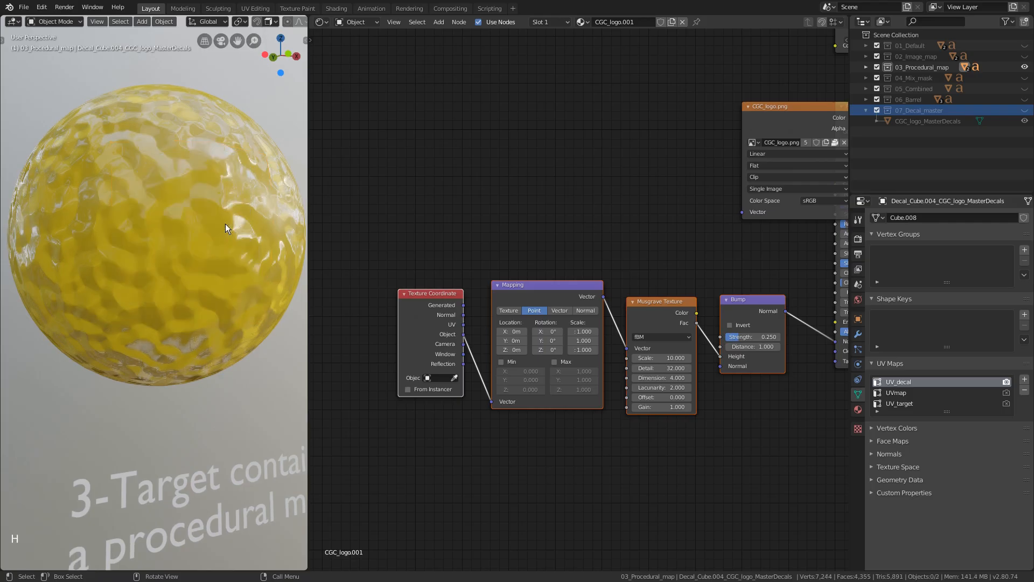
key(alt+h)
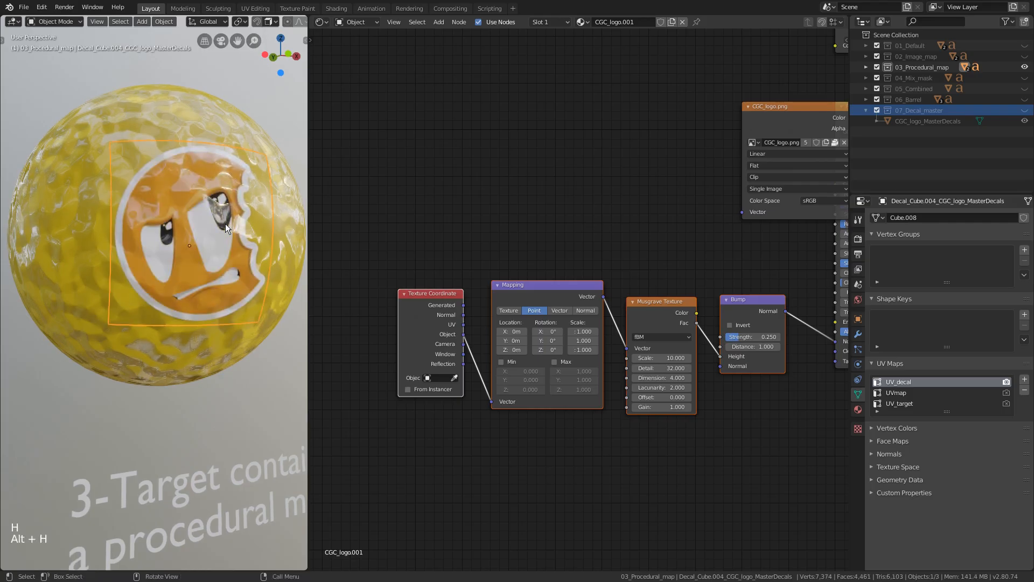
click(455, 377)
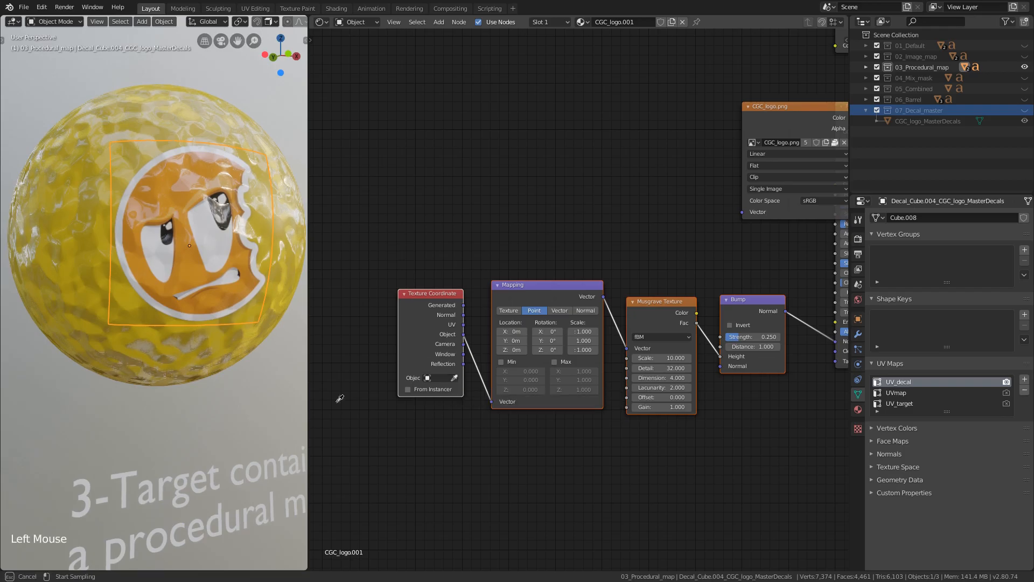
click(71, 233)
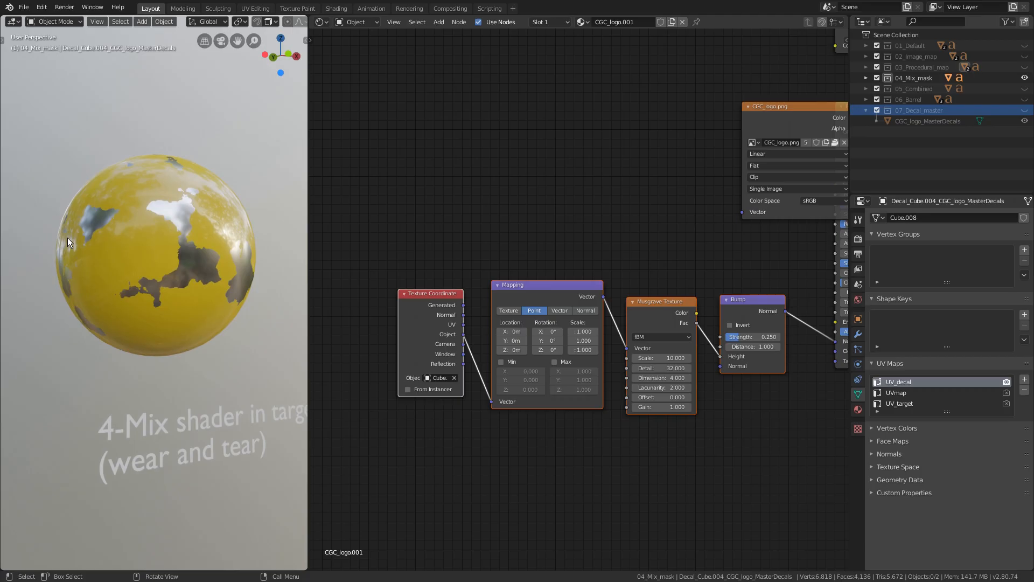
Cast the logo decal onto the mix-shader sphere in 04_Mix_mask and show only that collection
key(shift+7)
click(180, 280)
click(106, 265)
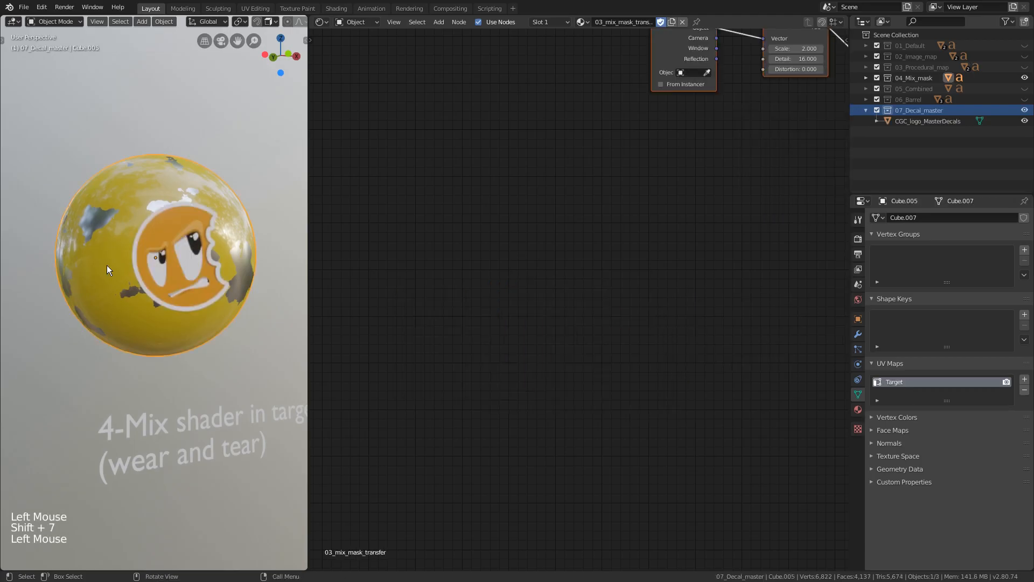
shift+click(203, 285)
key(shift+ctrl+alt+c)
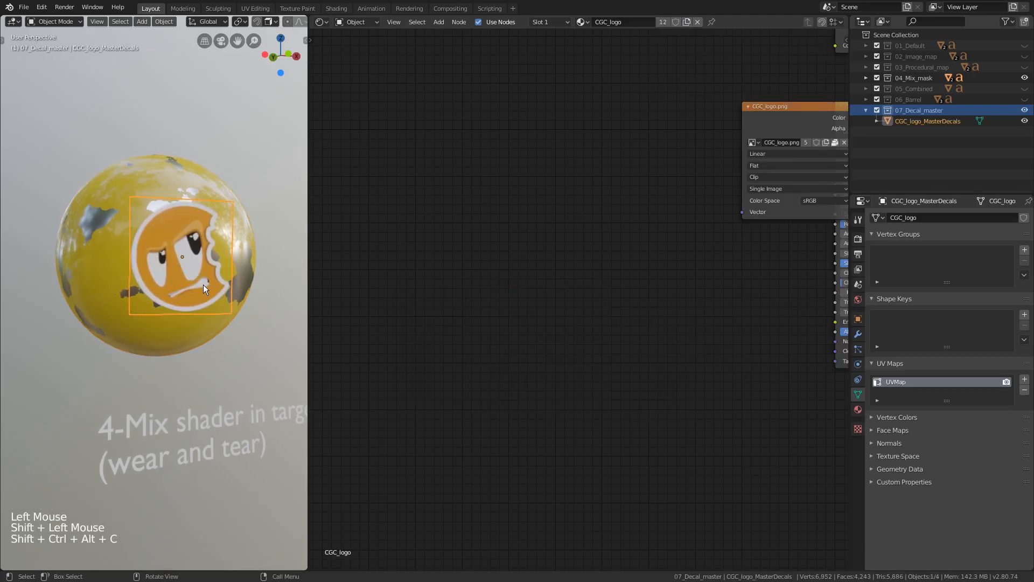
key(4)
Examine the node setup of the sphere's 03_mix_mask_transfer material, and make the cast decal's material single-user
click(203, 284)
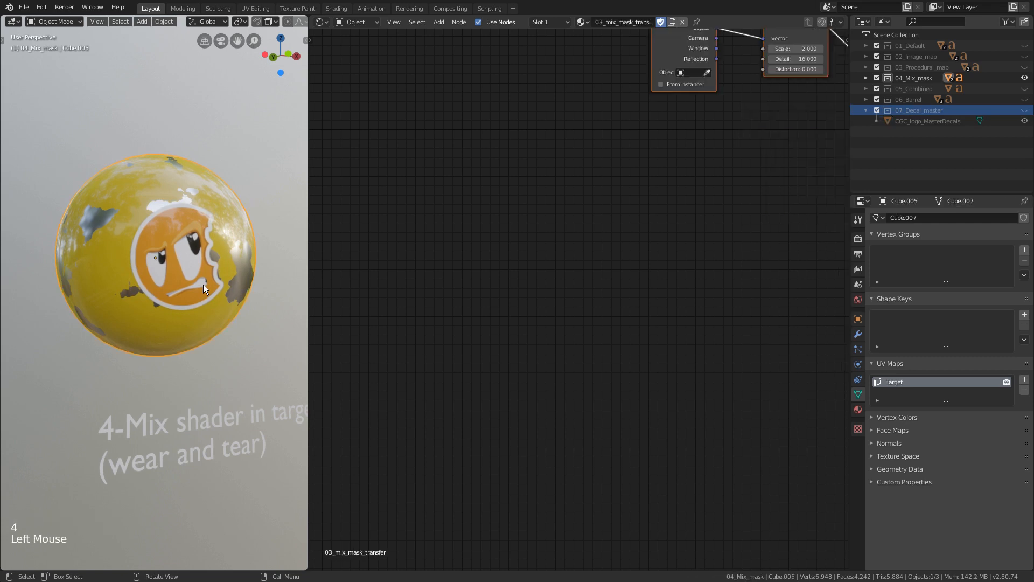
scroll(765, 124, down, 3)
middle_drag(809, 91, 528, 431)
scroll(620, 425, down, 2)
middle_drag(645, 418, 629, 409)
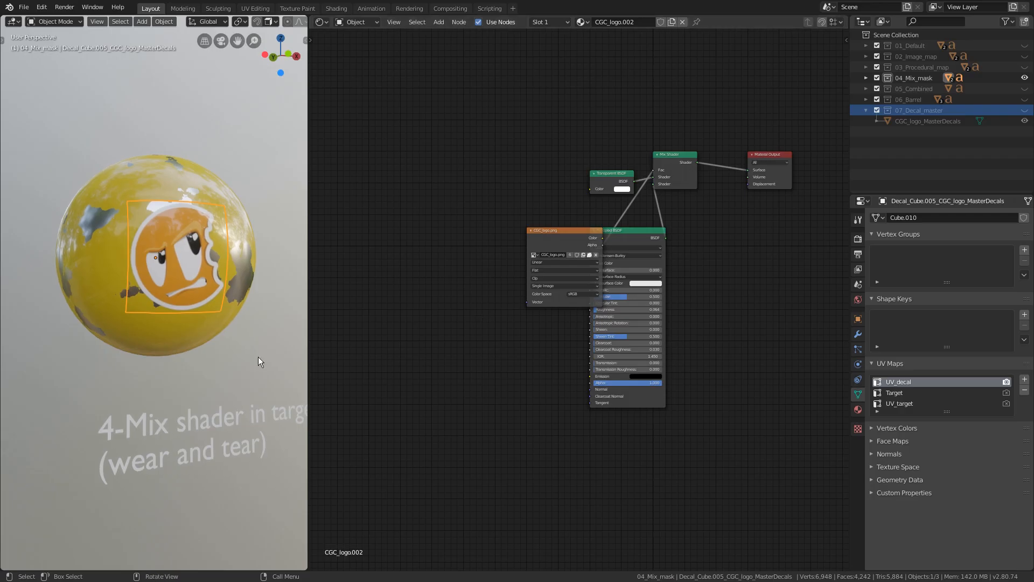
Copy the Texture Coordinate, Noise Texture and Greater Than nodes from the sphere's material into the cast decal's material
click(170, 340)
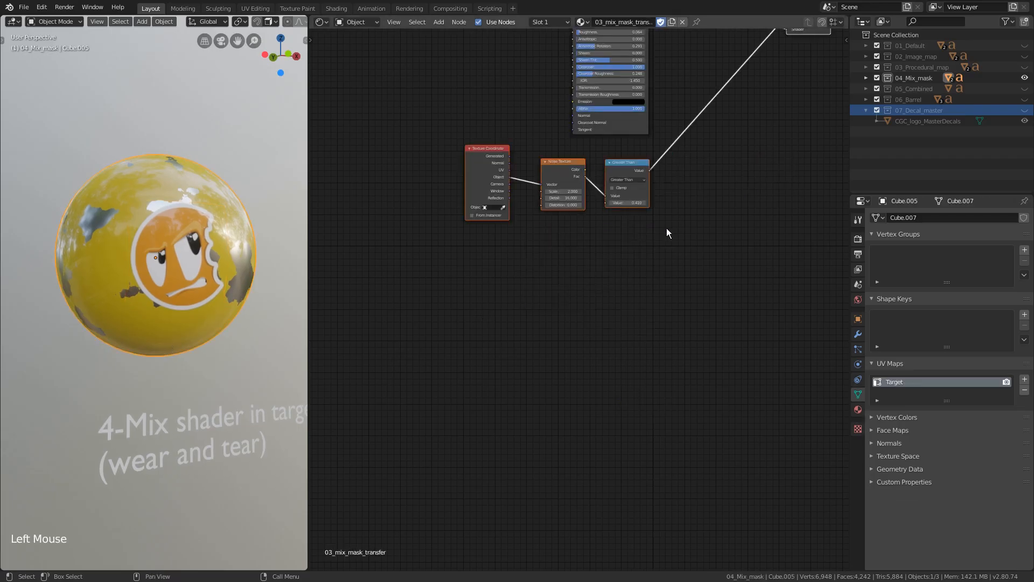
key(a)
key(a)
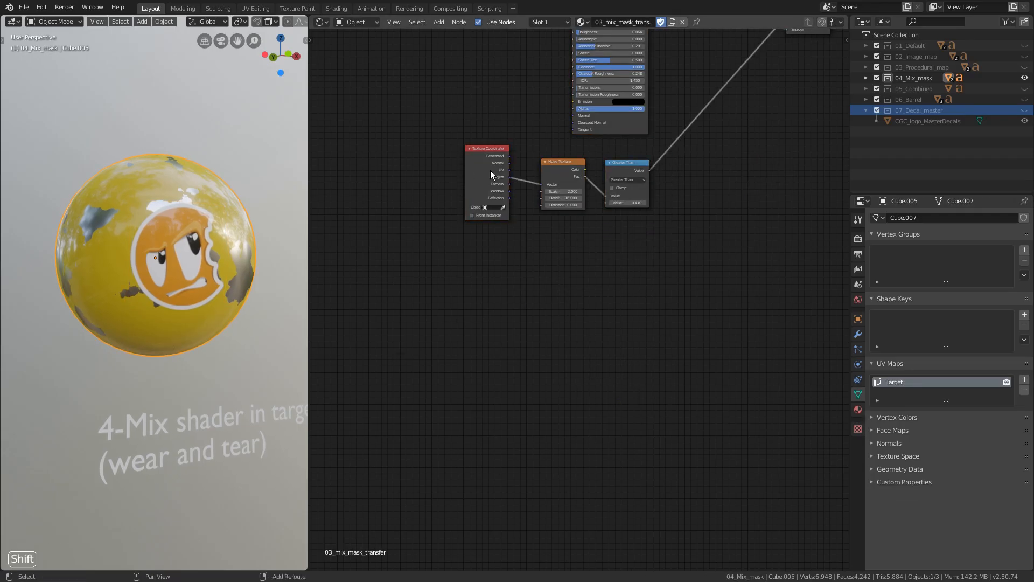
shift+click(490, 170)
shift+click(562, 170)
shift+click(626, 169)
key(ctrl+c)
click(202, 270)
key(ctrl+v)
key(g)
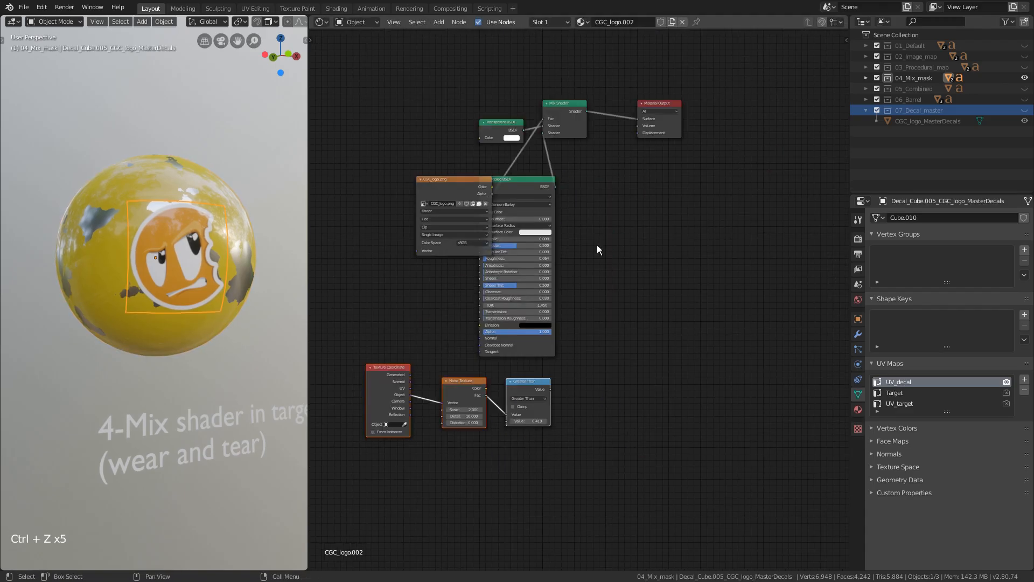
Add a second Mix Shader node between the existing Mix Shader and the Material Output in the decal material
key(shift+a)
mouse_move(597, 245)
click(655, 305)
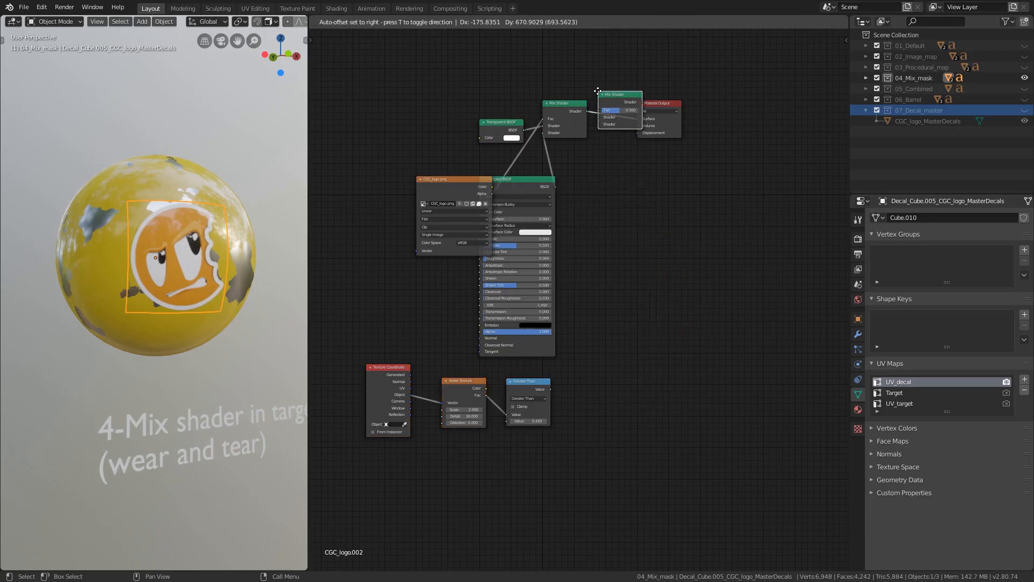
click(599, 92)
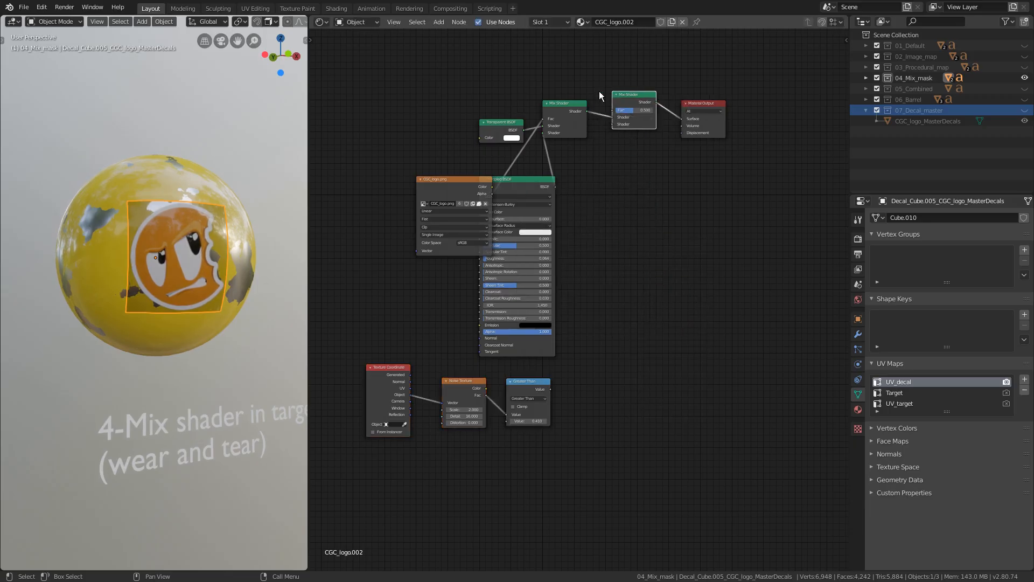
Feed the new Mix Shader Greater Than as Fac, Transparent BSDF as first shader and the existing mix as second, and isolate the decal
drag(611, 120, 613, 124)
drag(550, 389, 614, 110)
drag(524, 129, 618, 116)
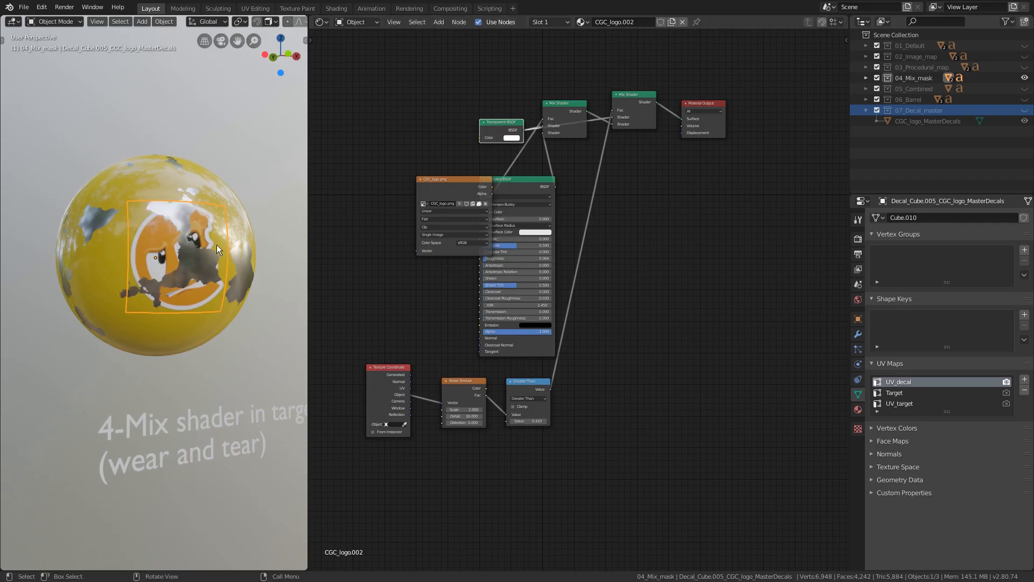
key(KP_Divide)
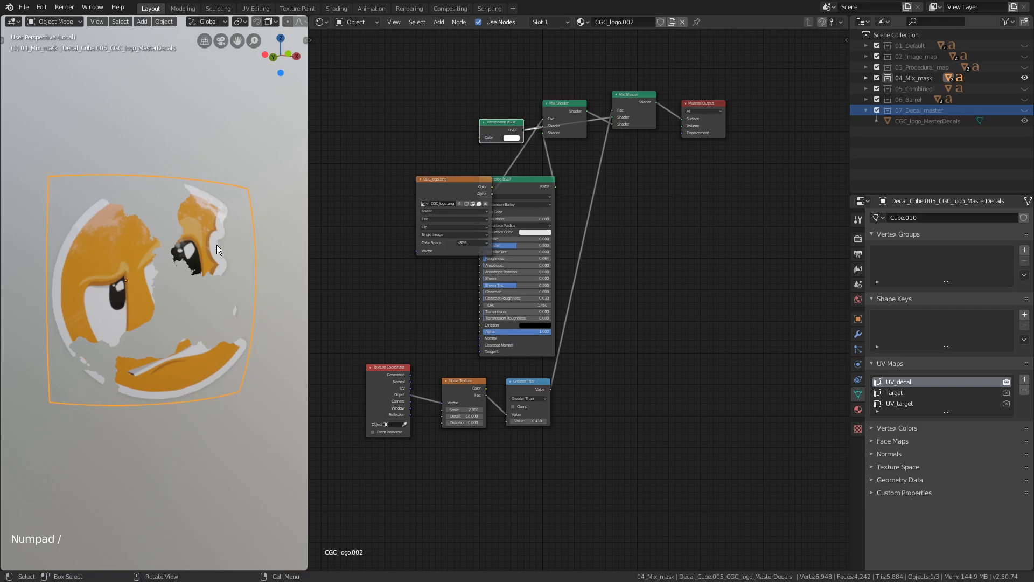
Exit the isolated view of the decal and set the Texture Coordinate node's object to the yellow sphere
key(KP_Divide)
click(405, 425)
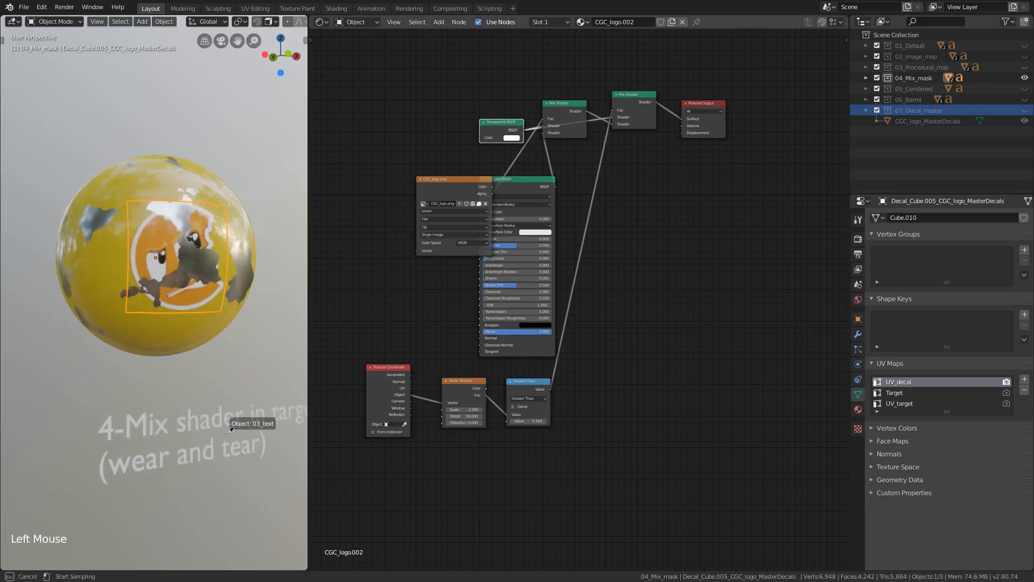
click(144, 299)
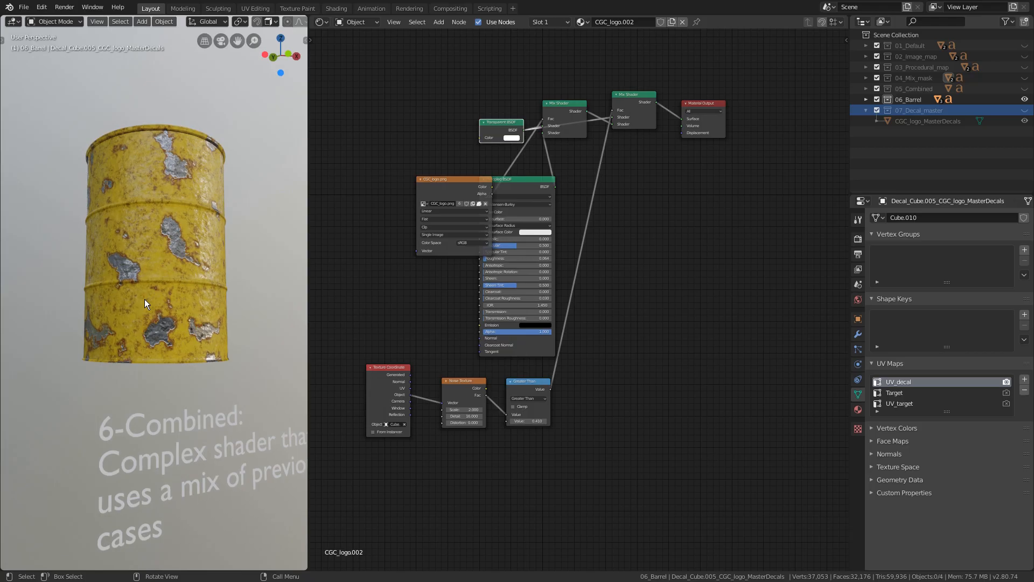
Show the 07_Decal_master collection with the barrel, cast the logo decal onto it, then show only 06_Barrel and select the cast decal
key(shift+7)
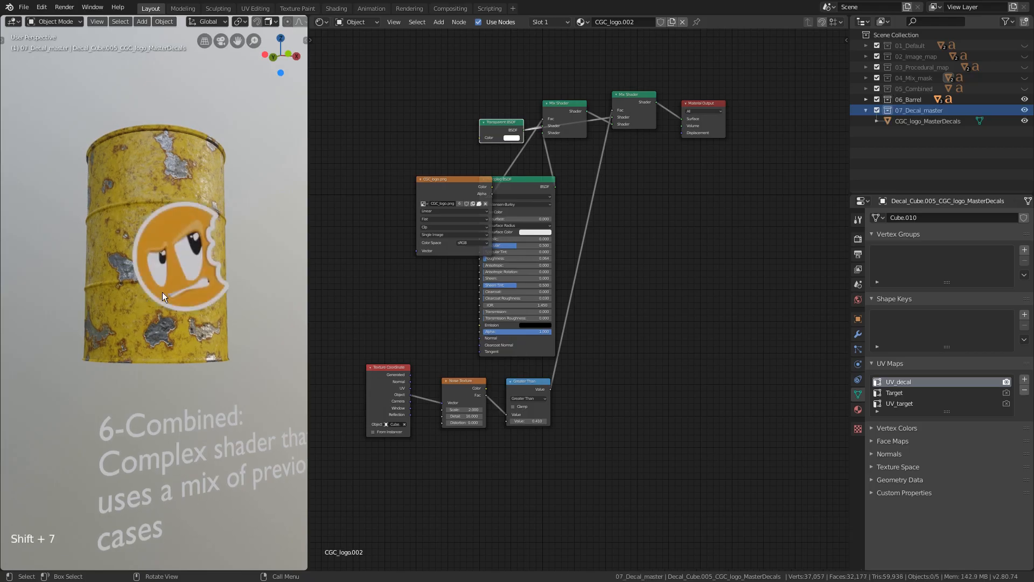
click(177, 273)
shift+click(176, 271)
key(ctrl+alt+shift+d)
key(6)
double_click(177, 269)
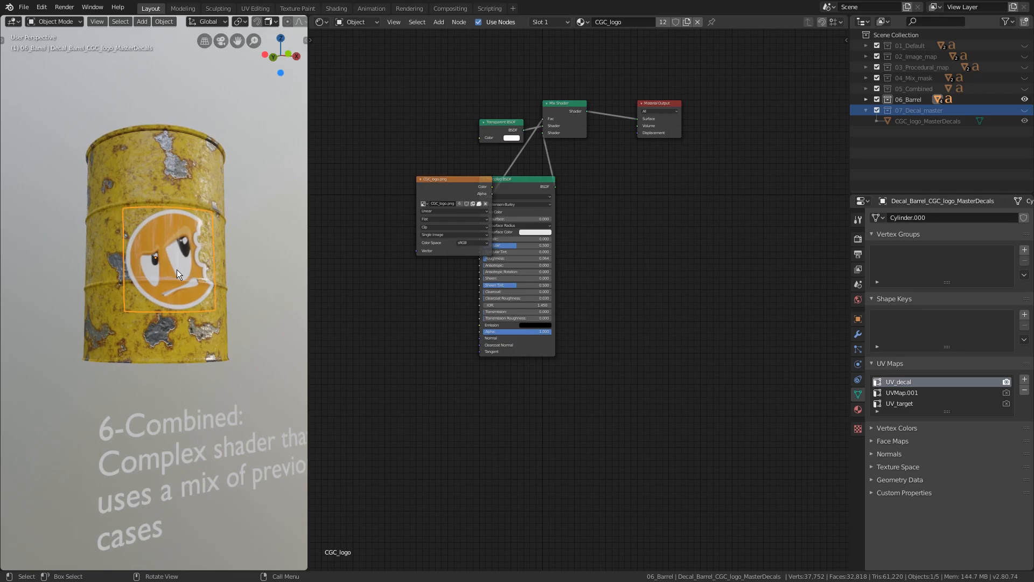
Replace all nodes of the cast decal's CGC_logo material with a copy of the barrel's flaked painted metal node tree
key(a)
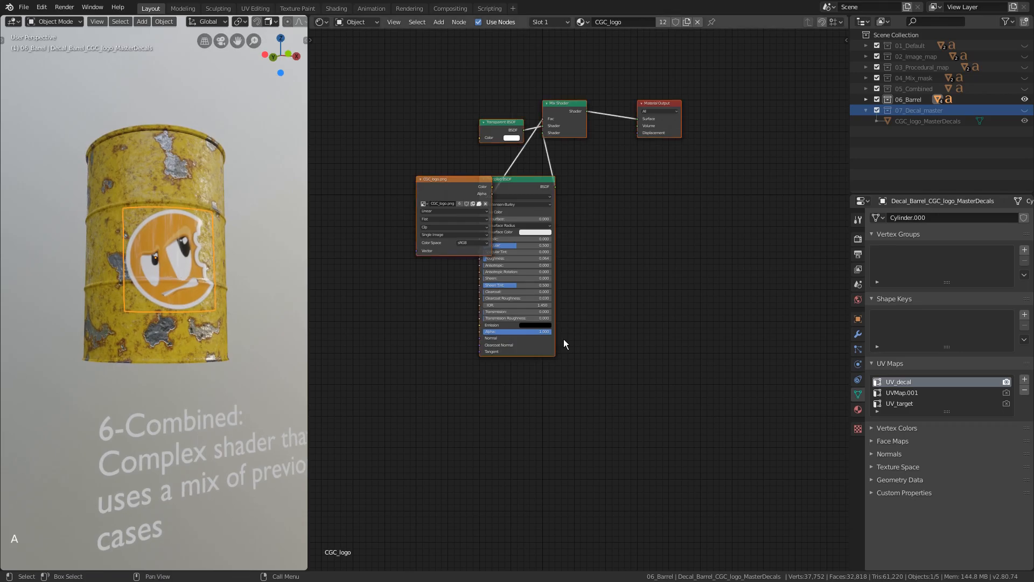
key(x)
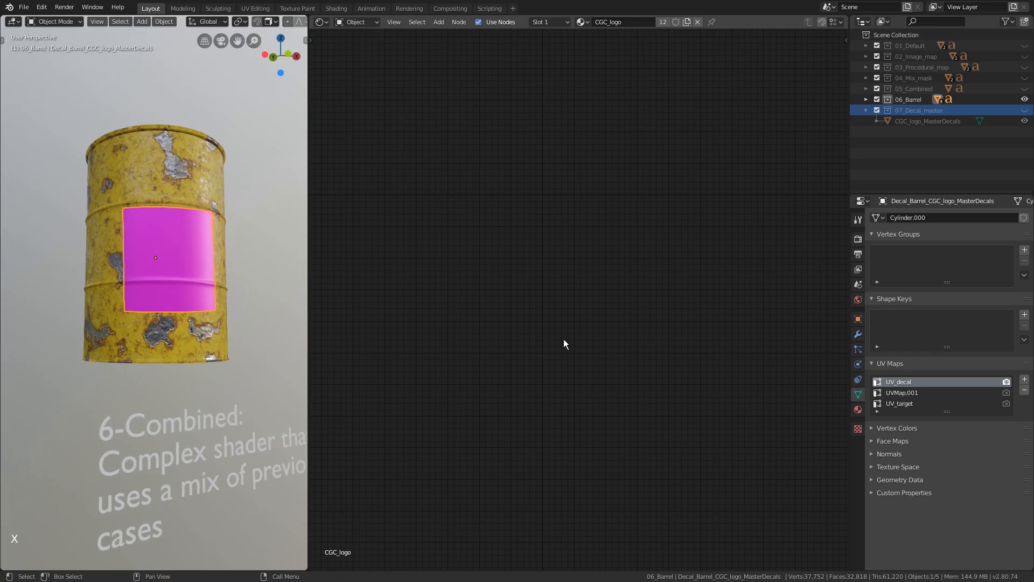
click(166, 168)
key(a)
key(a)
key(a)
key(a)
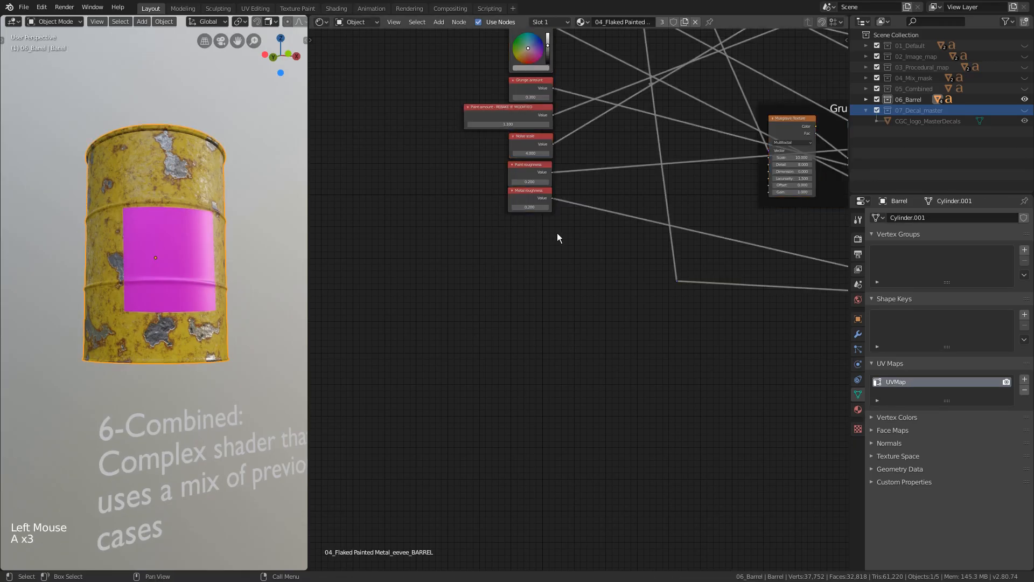
key(ctrl+c)
click(167, 248)
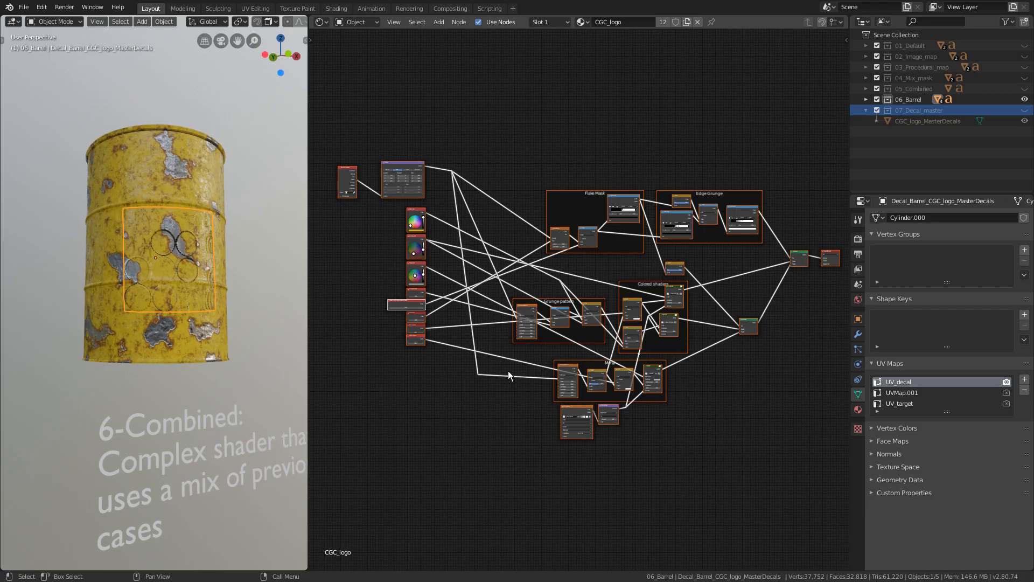
key(alt+a)
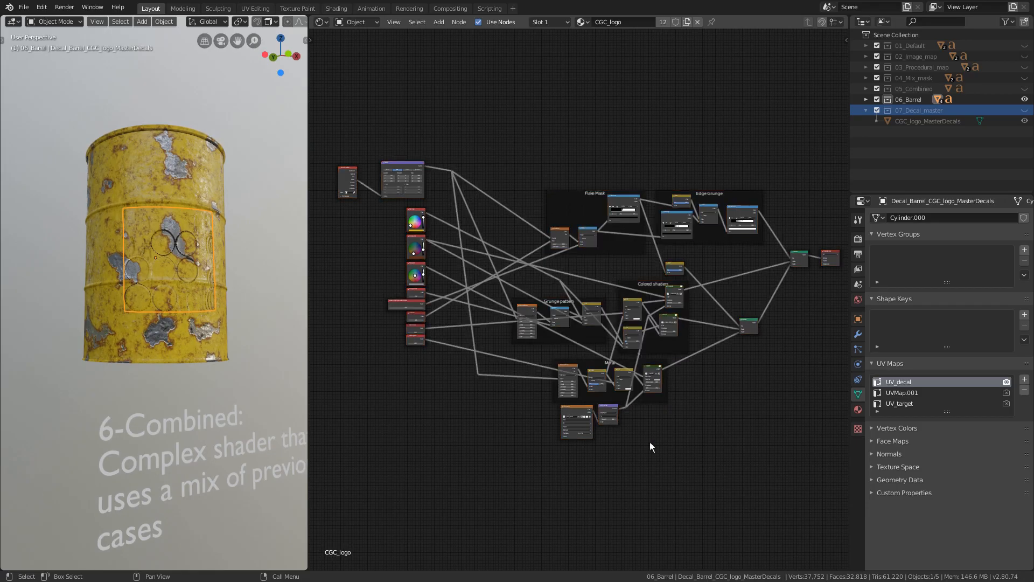
Examine the copied node tree, previewing the inverted flake mask, the Edge Grunge ramp and the final Mix Shader on the decal
scroll(649, 443, up, 6)
shift+middle_drag(710, 461, 627, 341)
shift+scroll(627, 340, up, 1)
scroll(627, 341, up, 5)
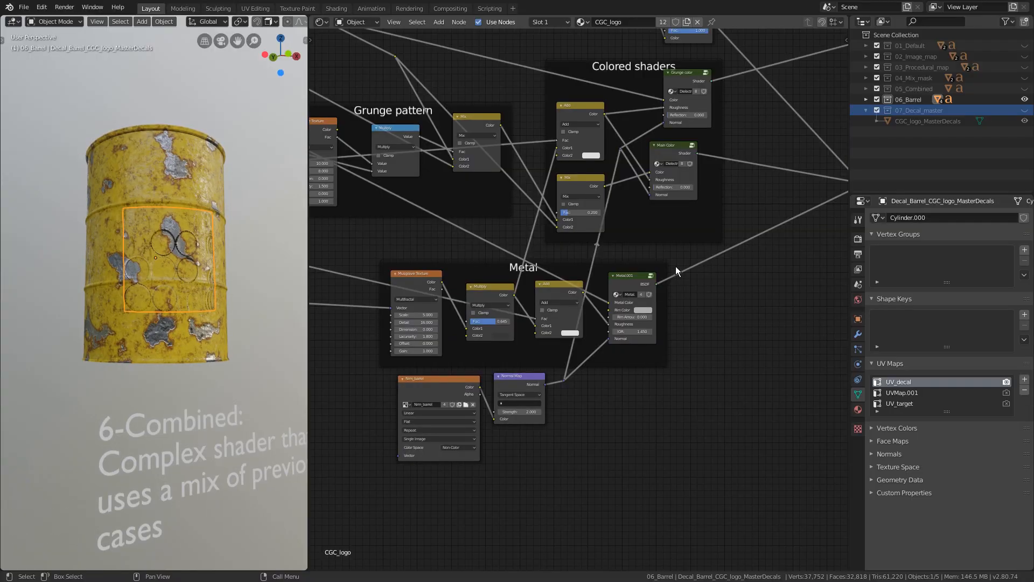
shift+middle_drag(754, 154, 637, 260)
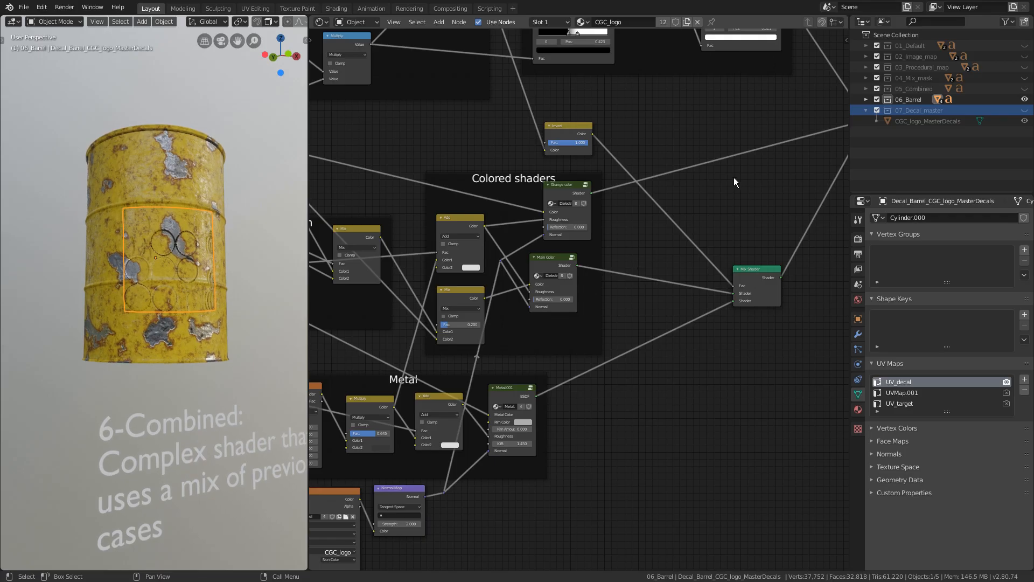
shift+middle_drag(743, 171, 736, 376)
ctrl+shift+click(589, 356)
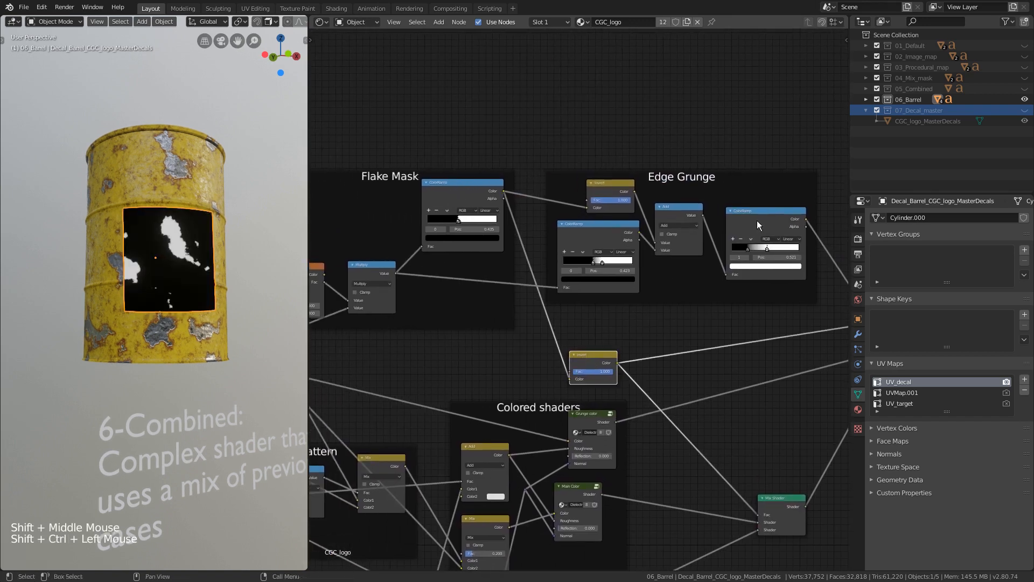
middle_drag(738, 315, 612, 317)
ctrl+shift+click(641, 225)
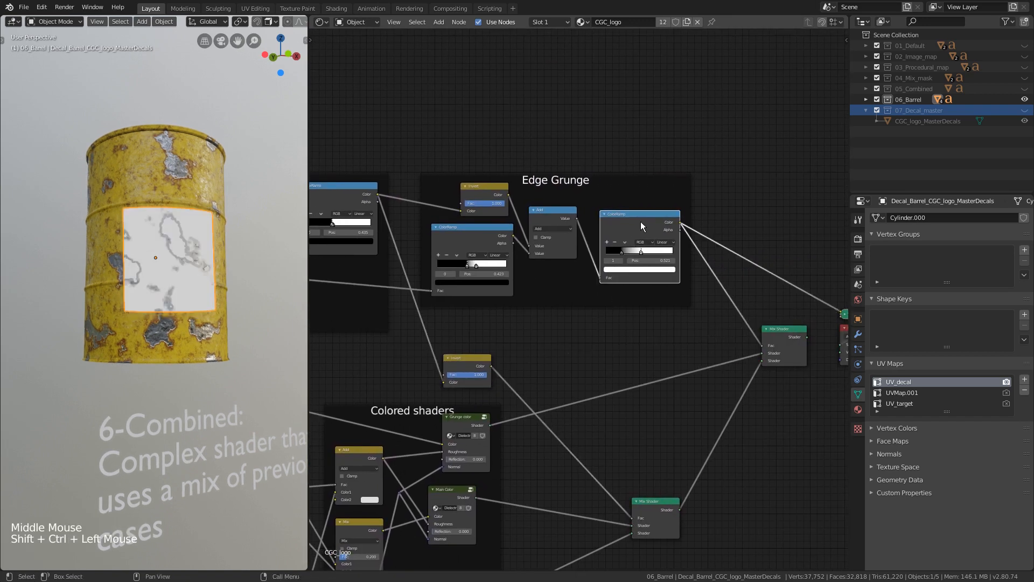
ctrl+shift+click(774, 339)
scroll(699, 425, down, 6)
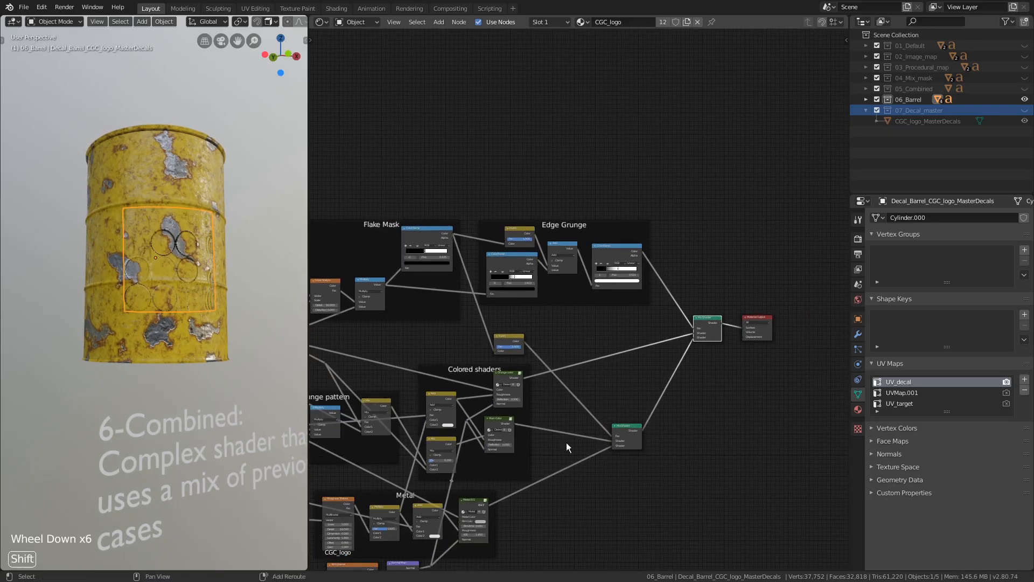
shift+middle_drag(567, 442, 634, 209)
scroll(549, 324, up, 8)
shift+scroll(550, 389, up, 1)
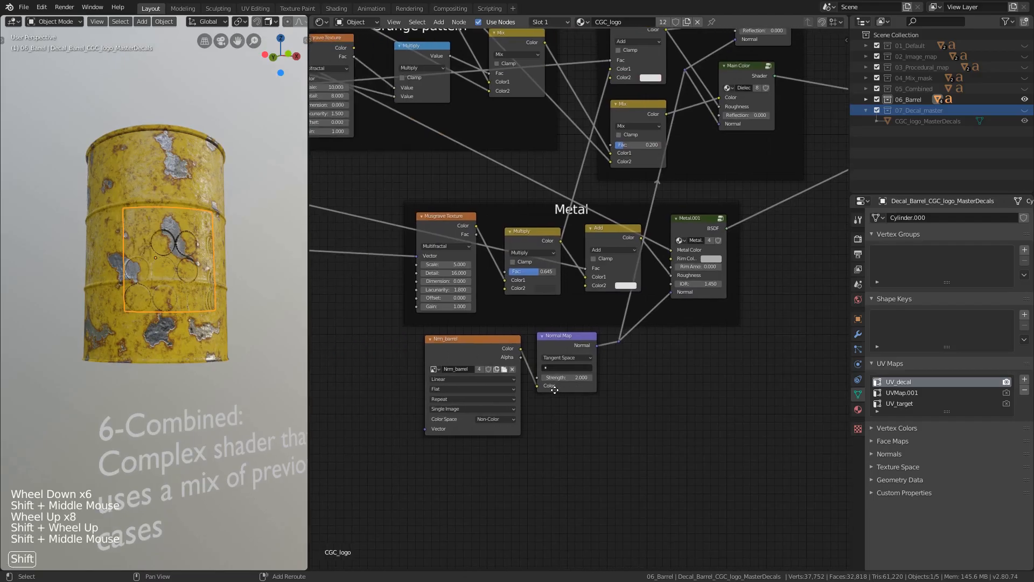
shift+middle_click(555, 390)
Add an Image Texture node beside the Paint_main color node in the decal material
shift+middle_drag(453, 130, 710, 434)
scroll(472, 189, down, 7)
shift+middle_drag(419, 138, 563, 186)
scroll(560, 186, up, 2)
key(shift+a)
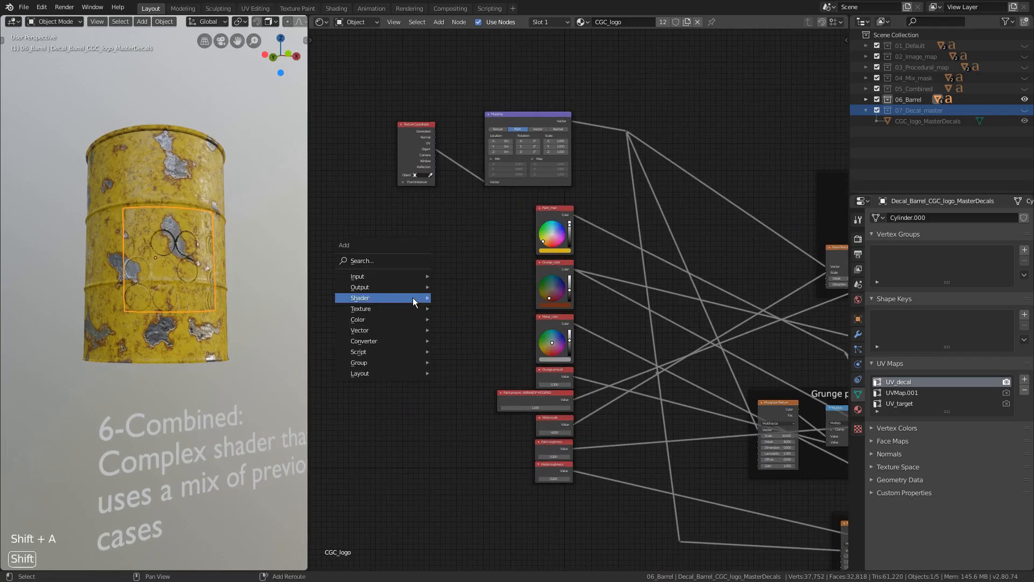
mouse_move(423, 299)
click(464, 380)
click(444, 221)
Load CGC_logo.png into the new Image Texture node and set its extension to Clip
scroll(451, 306, up, 5)
scroll(451, 306, up, 2)
middle_drag(350, 188, 452, 240)
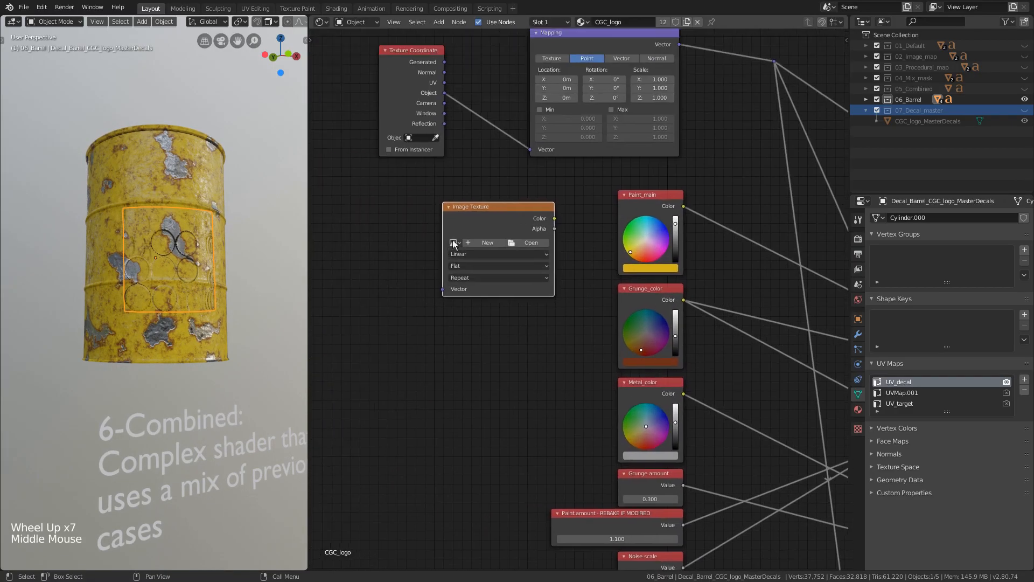
click(454, 242)
click(493, 260)
click(483, 277)
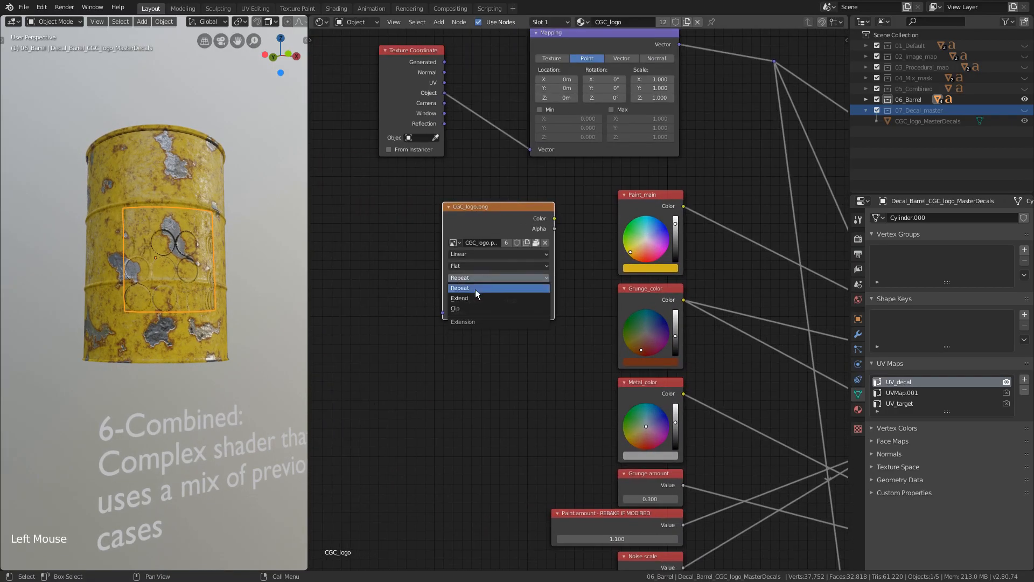
click(465, 308)
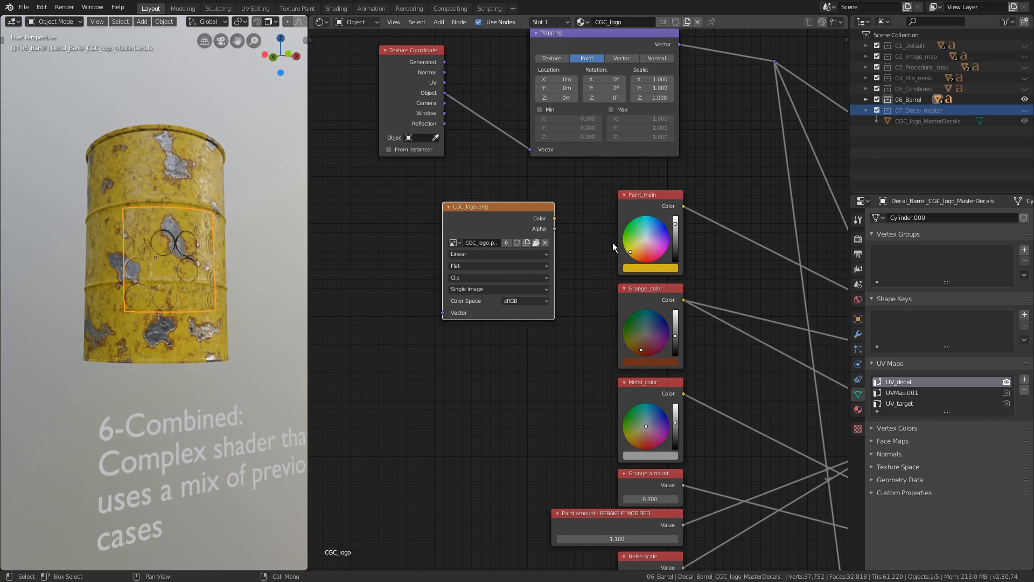
Connect the logo texture's Color to the reroute above the Grunge pattern frame, replacing the Paint_main color
scroll(607, 270, down, 3)
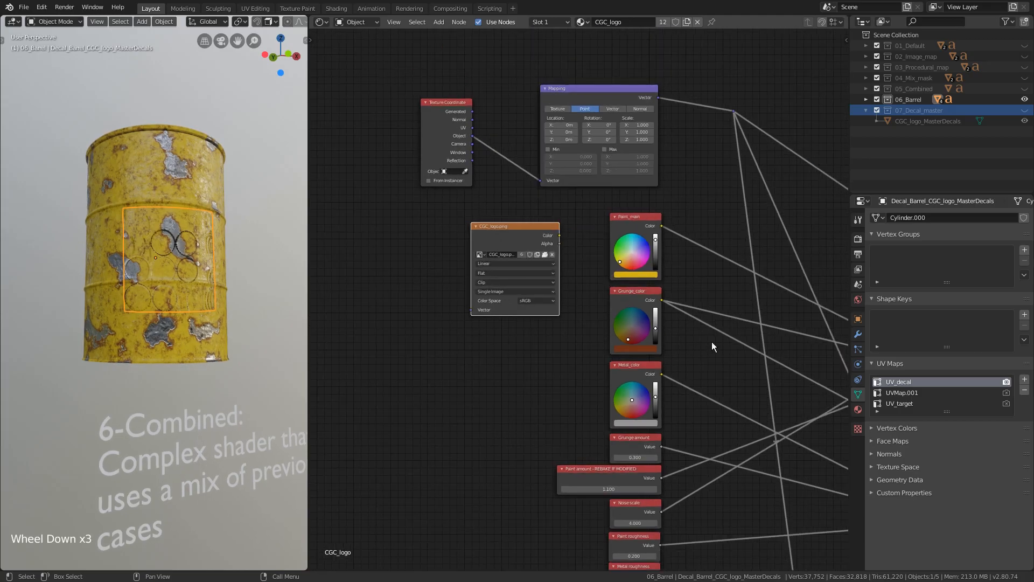
middle_drag(712, 342, 506, 299)
scroll(509, 300, down, 2)
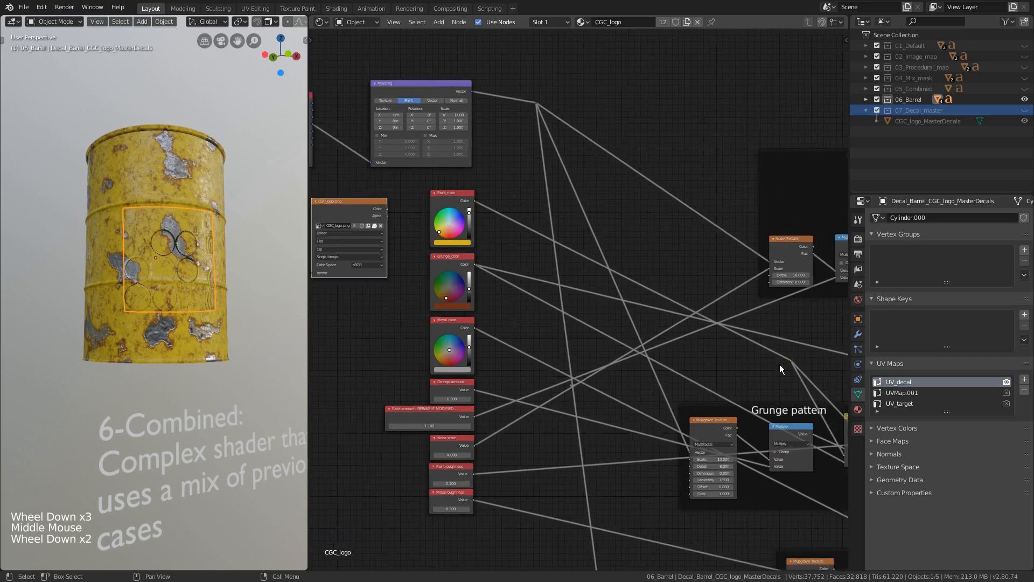
middle_drag(783, 363, 714, 339)
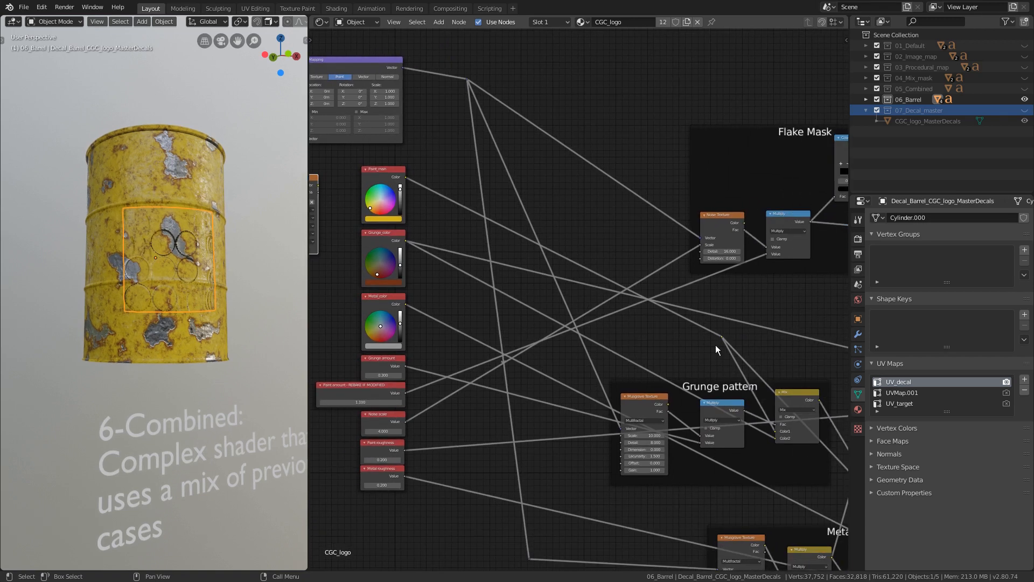
middle_drag(316, 192, 381, 194)
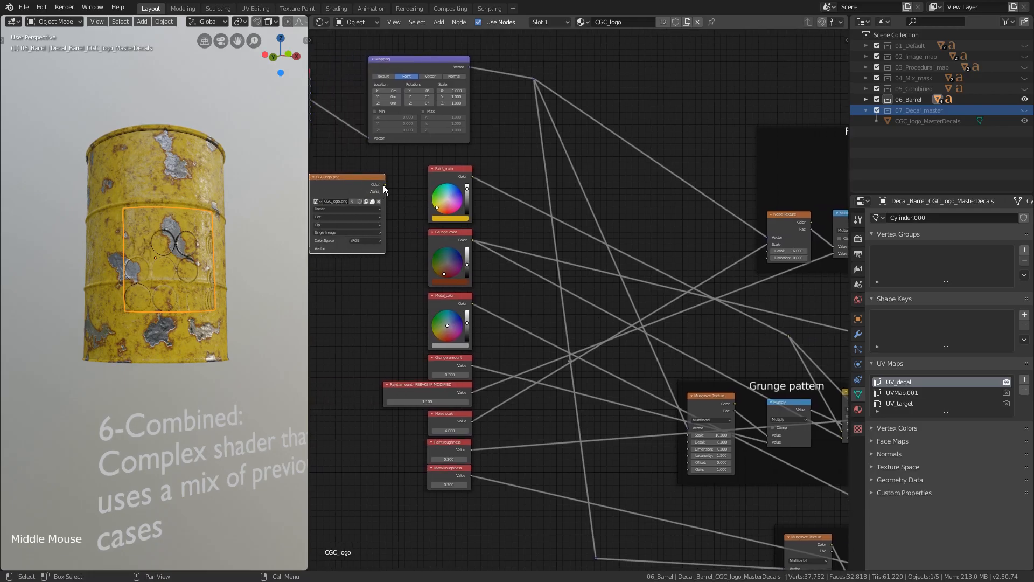
drag(384, 184, 789, 337)
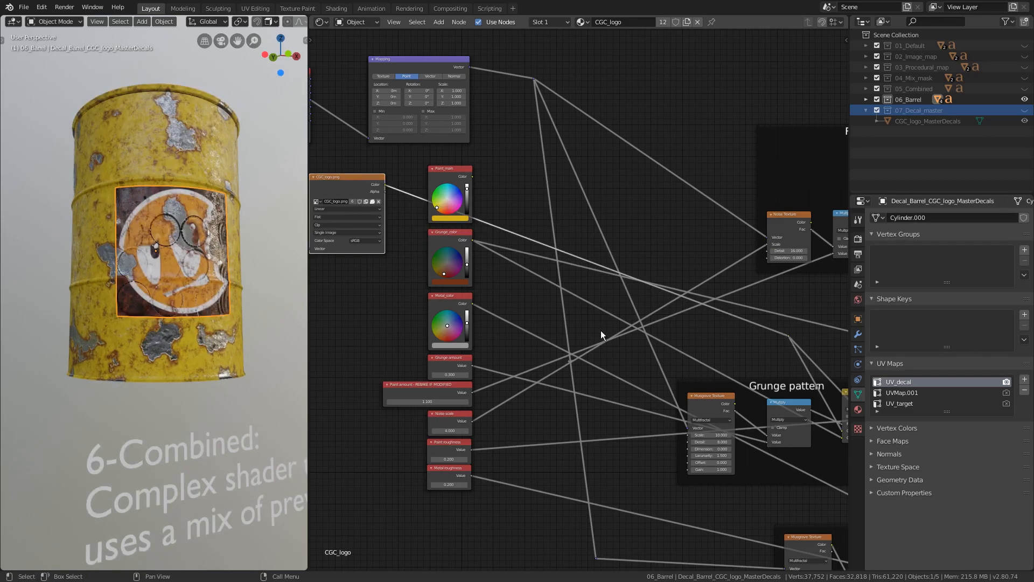
Set the Texture Coordinate node's object to the barrel
middle_drag(391, 297, 550, 343)
scroll(441, 188, up, 5)
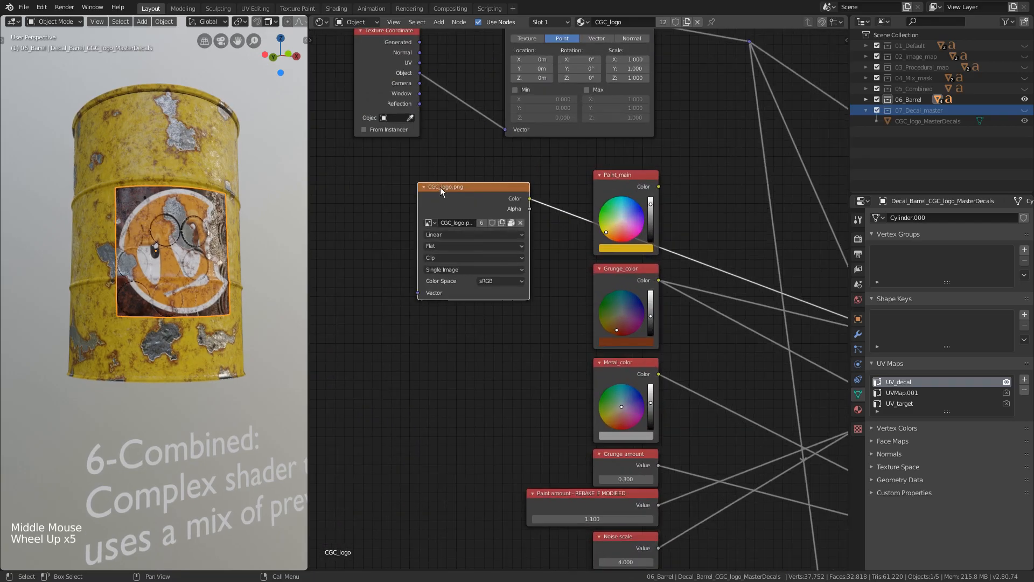
click(410, 118)
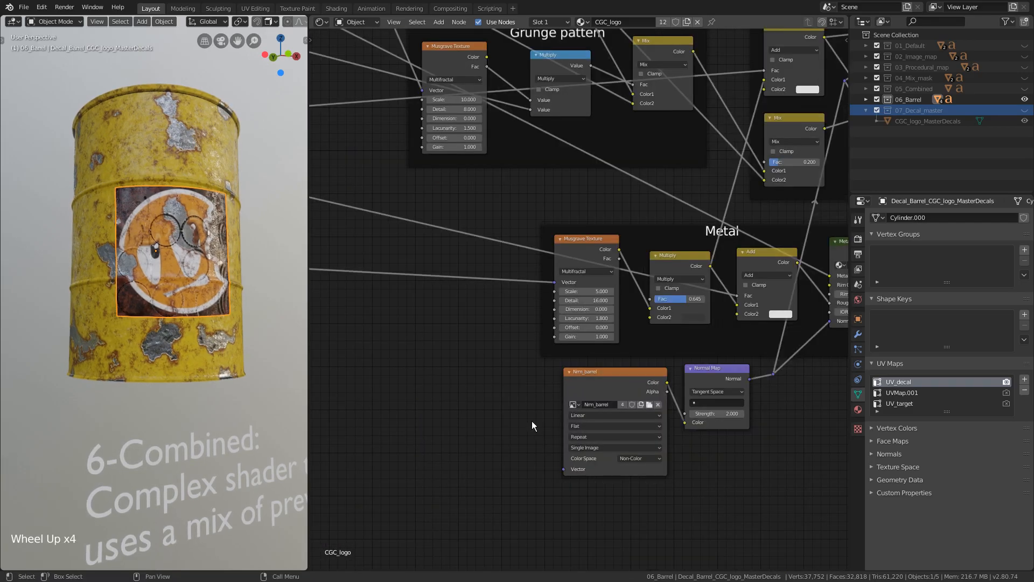
Add a UV Map node set to UV_target and feed it into the Nrm_barrel texture's Vector input
key(shift+a)
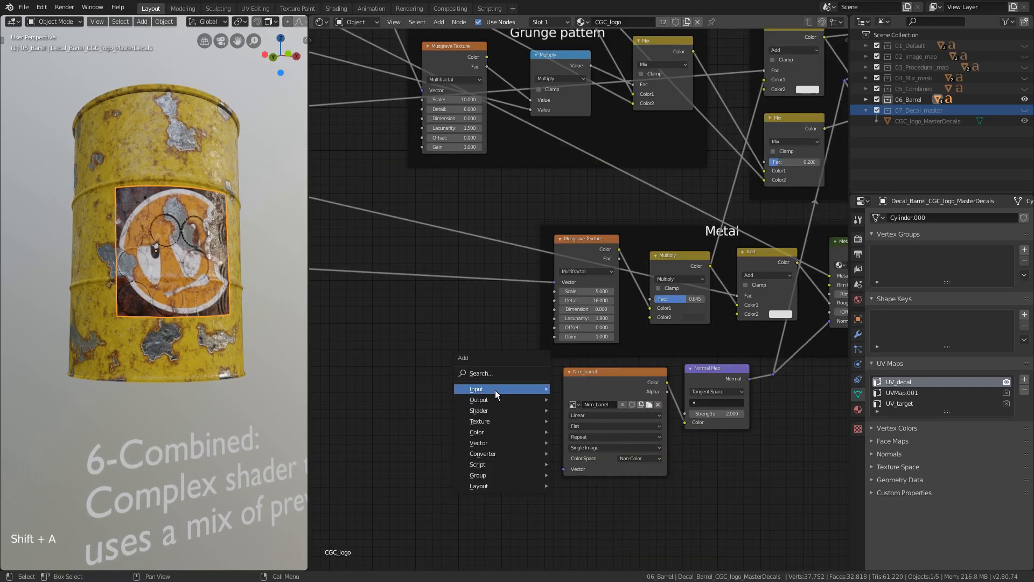
mouse_move(496, 394)
click(585, 375)
click(470, 434)
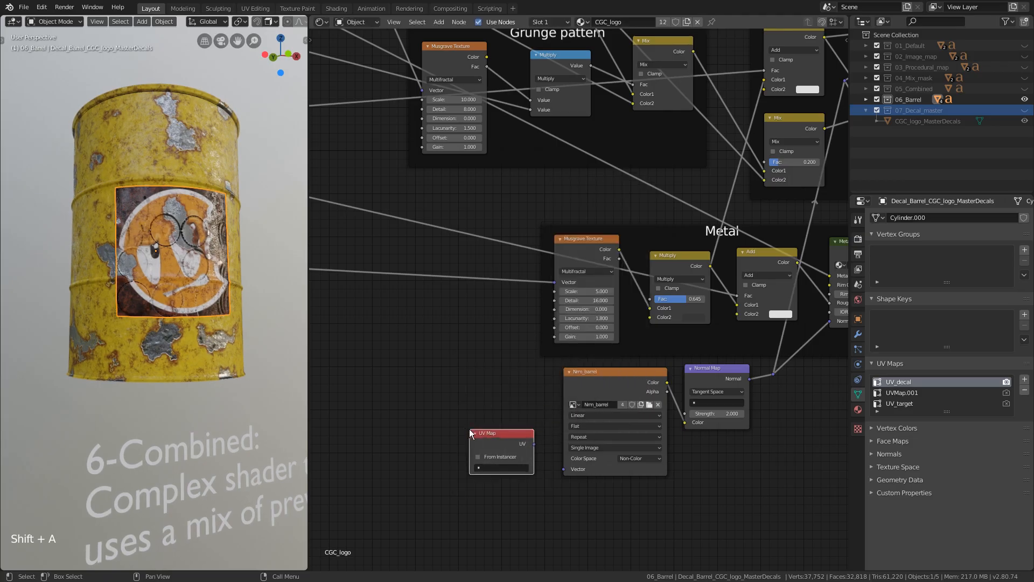
click(502, 467)
click(496, 491)
drag(532, 445, 565, 469)
Insert a Mix Shader between the final Mix Shader and the Material Output
scroll(667, 378, down, 5)
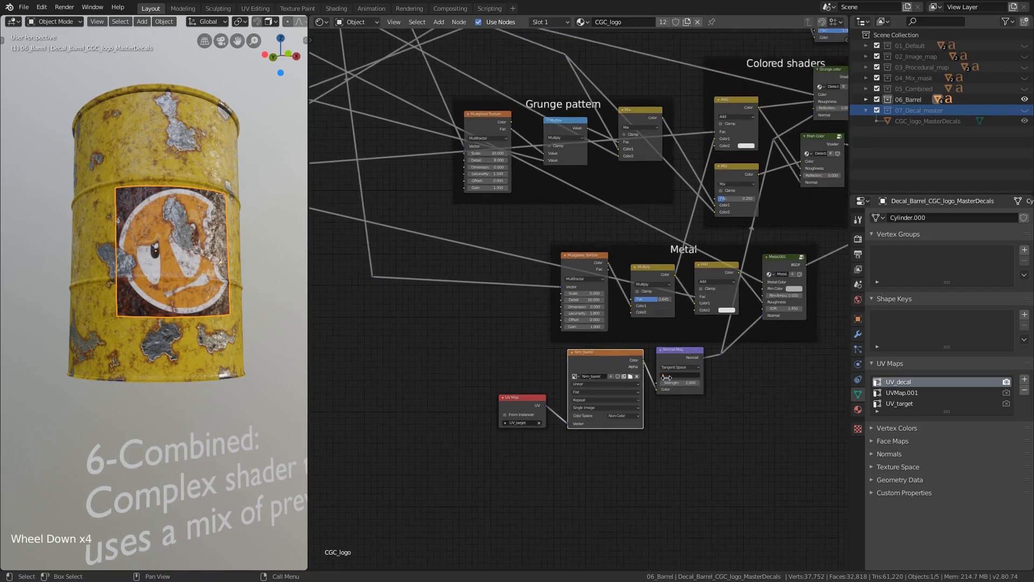
middle_drag(753, 278, 344, 435)
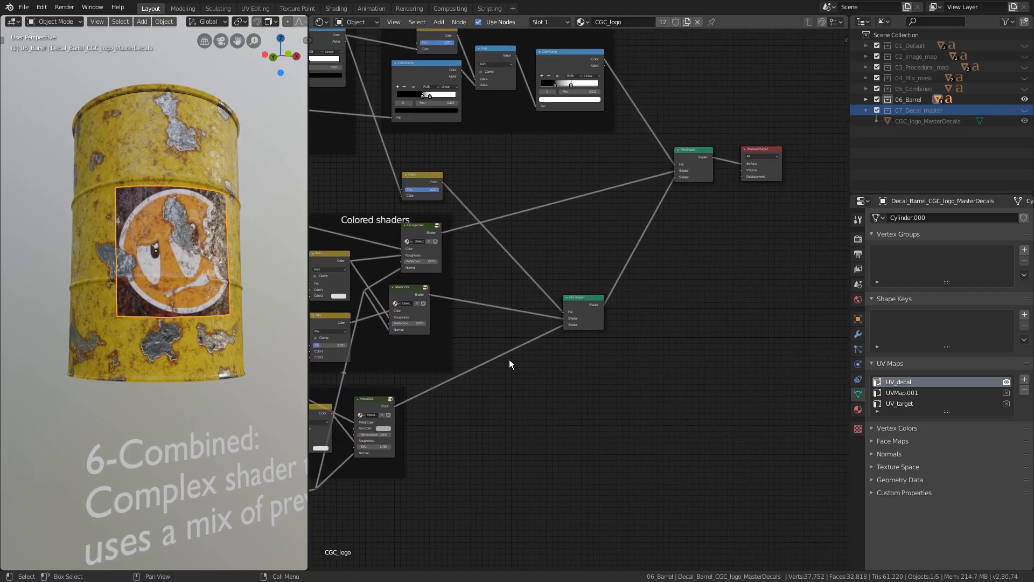
key(shift+a)
mouse_move(593, 395)
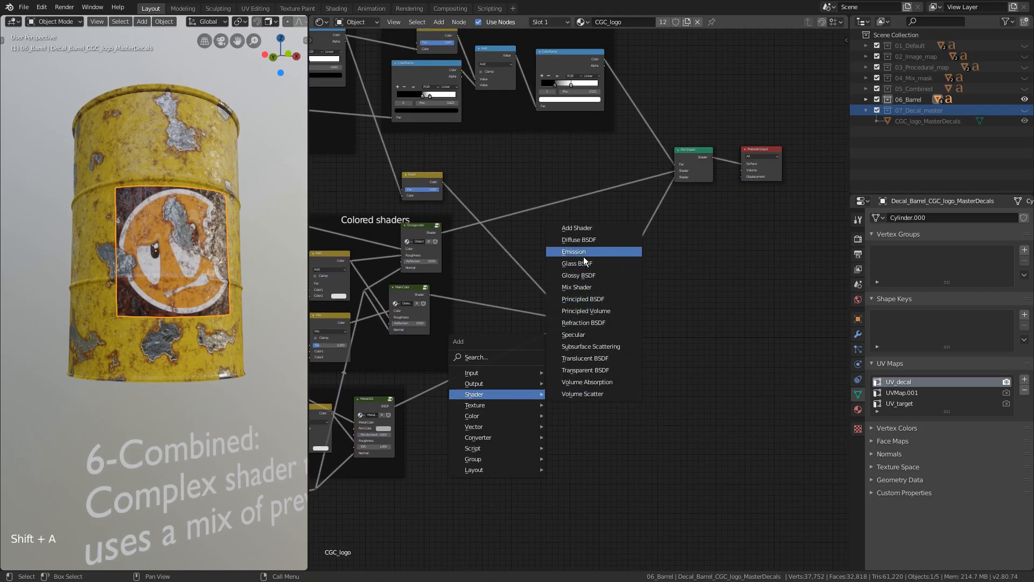
click(584, 300)
click(733, 148)
Add a Transparent BSDF below the final mix and connect it to a shader input of the new Mix Shader
key(shift+a)
mouse_move(566, 243)
click(671, 414)
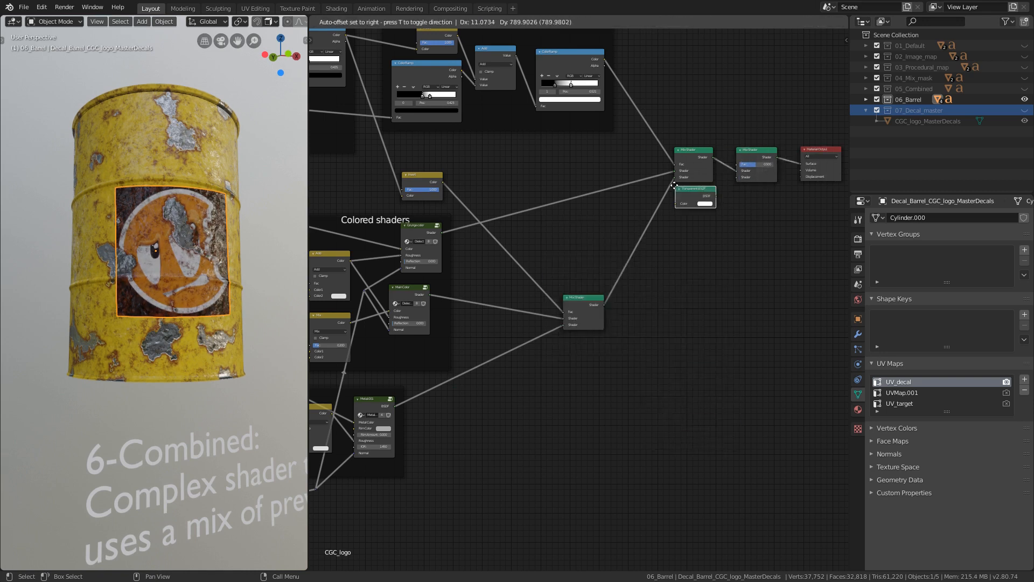
click(673, 197)
drag(715, 207, 739, 176)
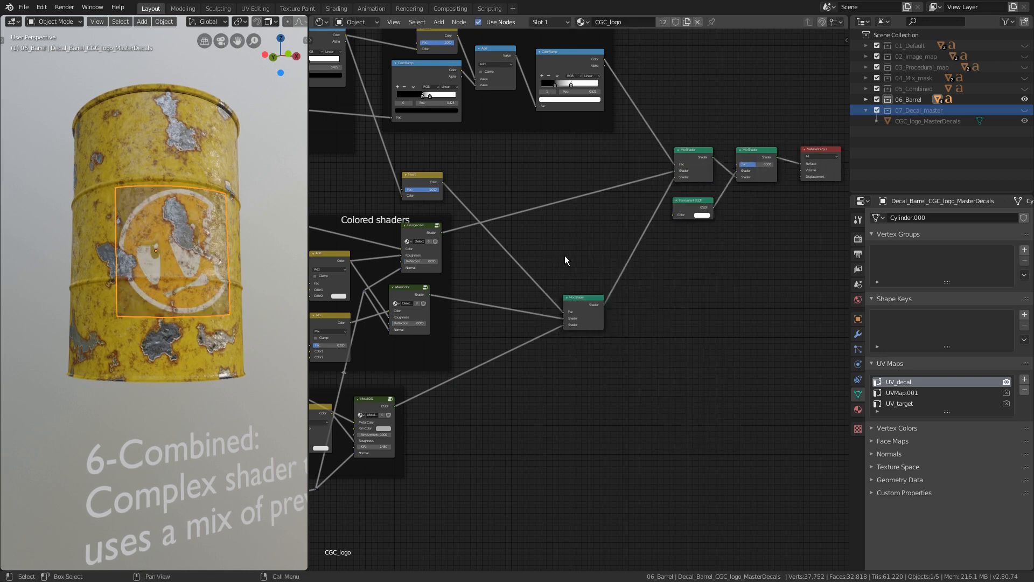
Connect the CGC_logo.png texture's Alpha to the new Mix Shader's Fac
scroll(565, 256, down, 1)
scroll(564, 256, down, 2)
middle_drag(564, 256, 603, 291)
scroll(338, 213, up, 2)
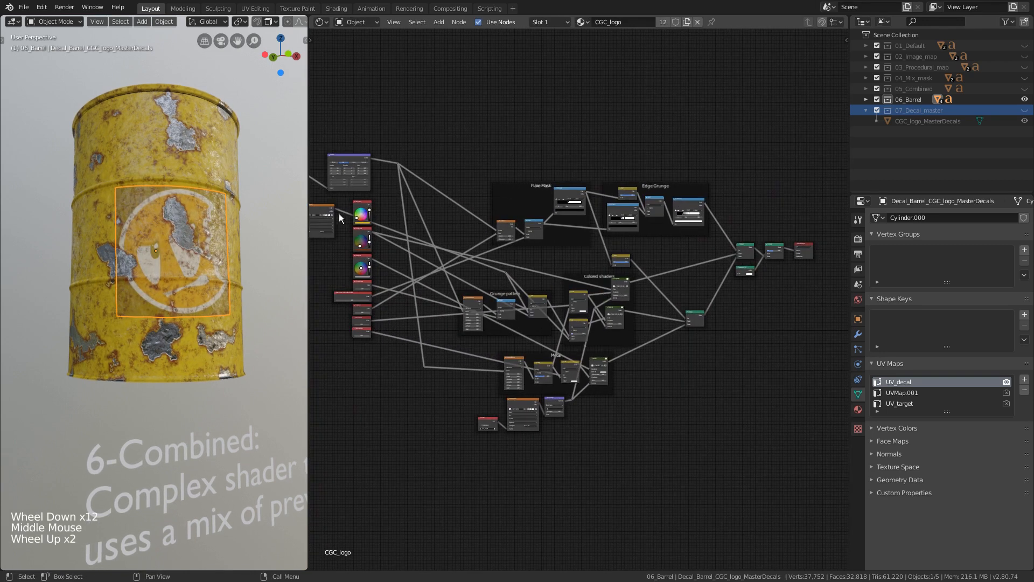
drag(355, 227, 767, 251)
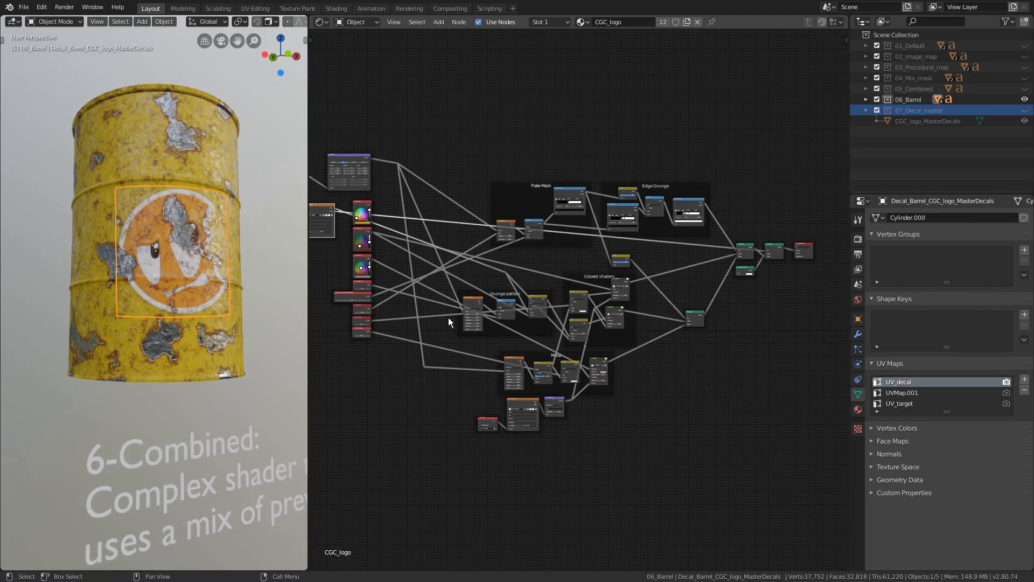